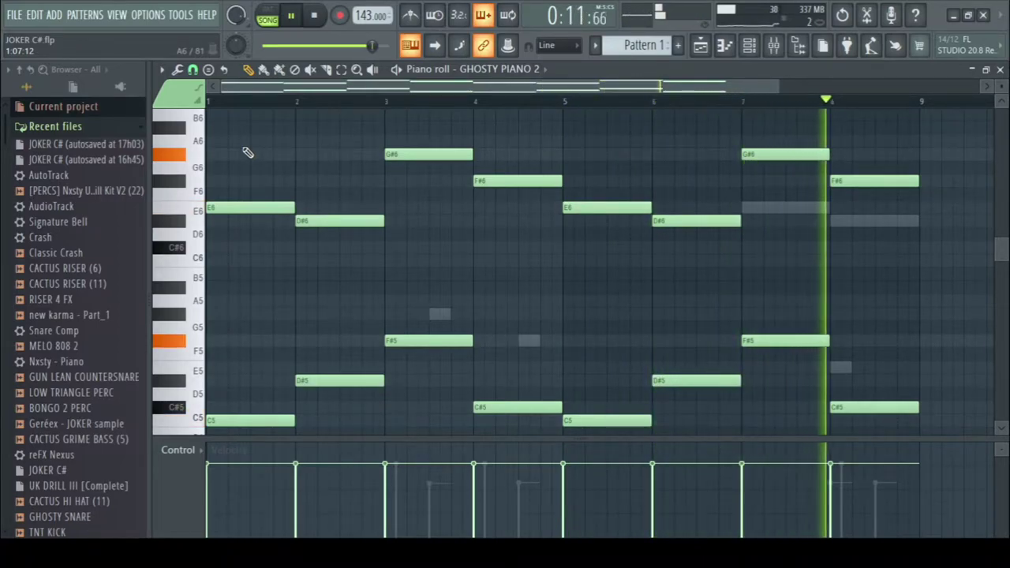
Stop playback, open the mixer track of the GHOSTY PIANO 2 channel and view its two HalfTime effects.
{"action": "key", "text": "space"}
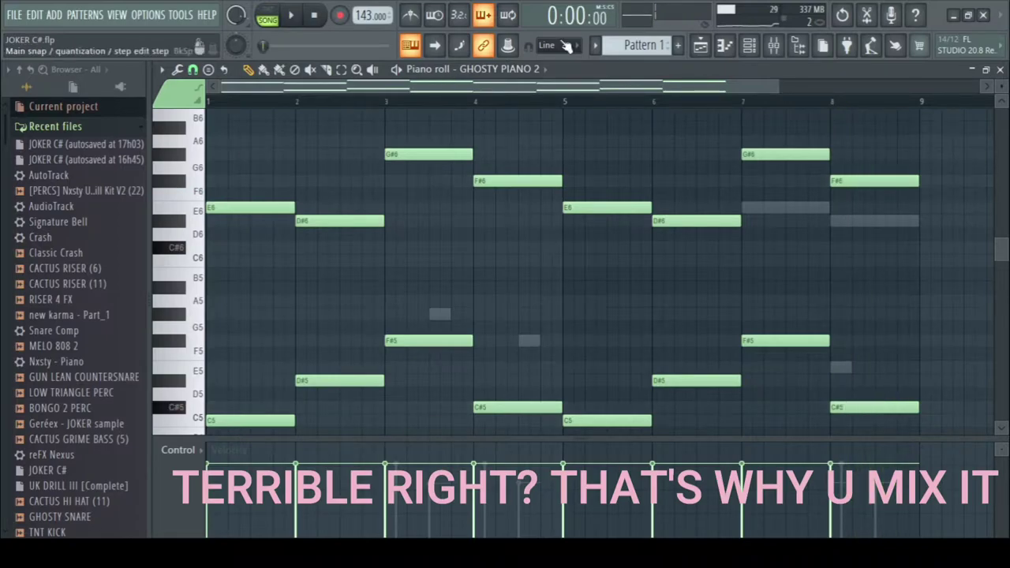
{"action": "left_click", "coordinate": [746, 45]}
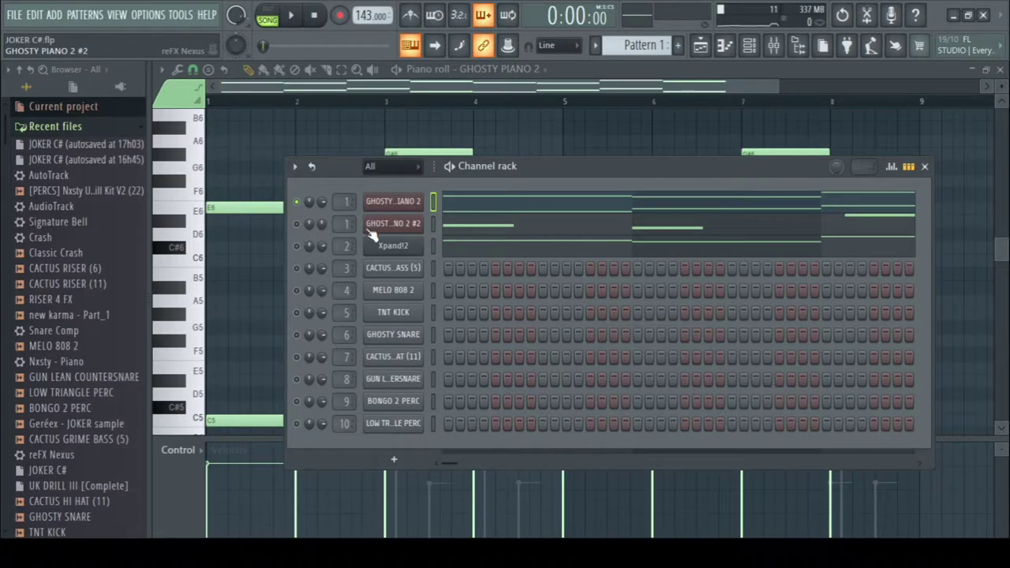
{"action": "double_click", "coordinate": [346, 202]}
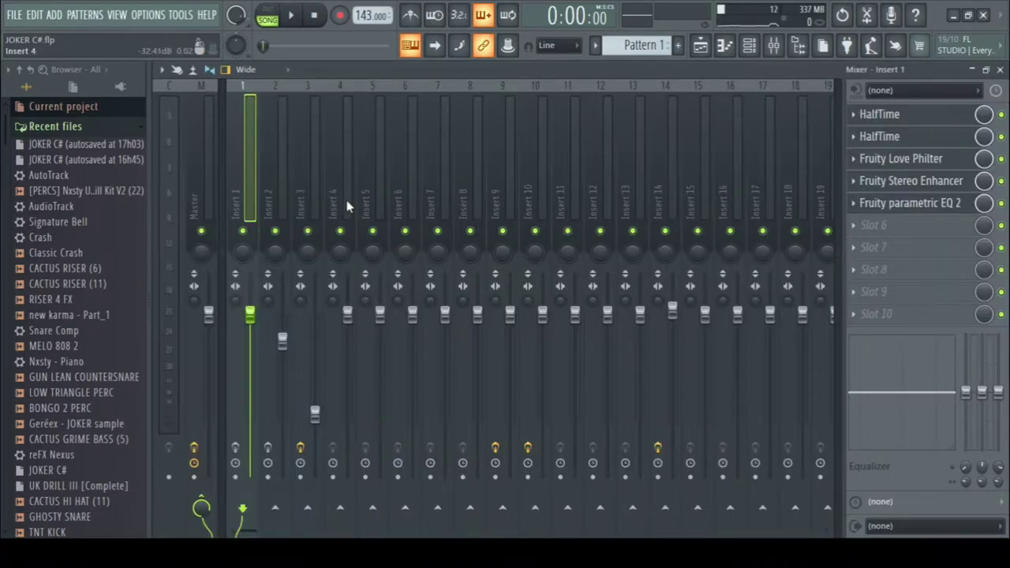
{"action": "left_click", "coordinate": [900, 135]}
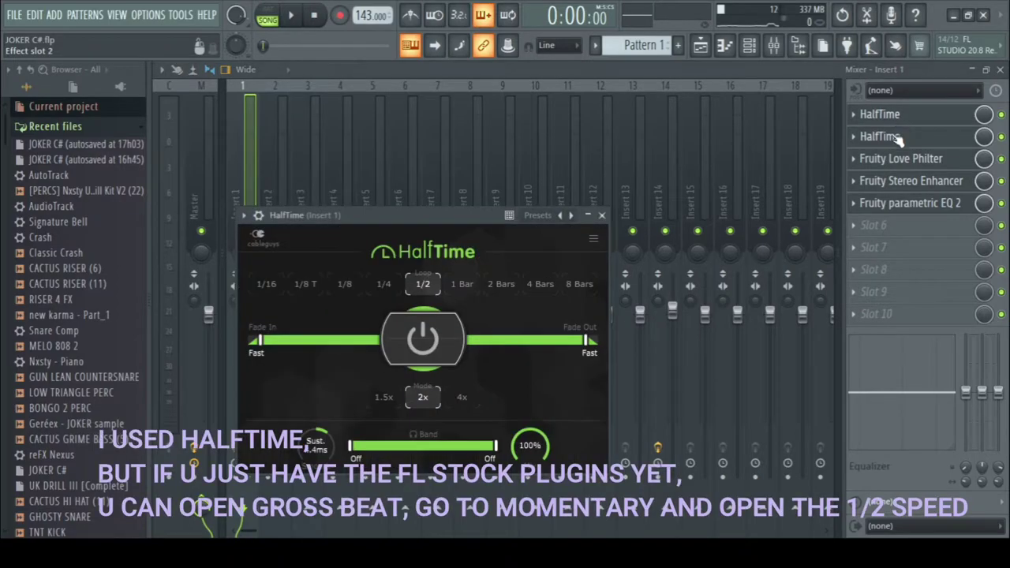
{"action": "left_click", "coordinate": [896, 144]}
{"action": "left_click", "coordinate": [896, 144]}
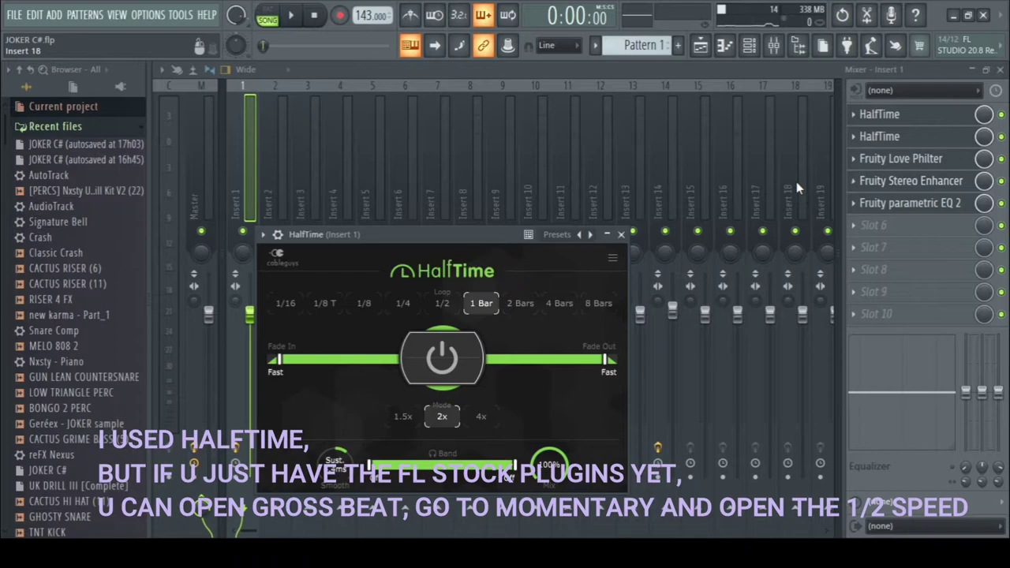
Examine the Fruity Love Philter, Fruity Stereo Enhancer and Fruity parametric EQ 2 settings on mixer Insert 1.
{"action": "left_click", "coordinate": [916, 165]}
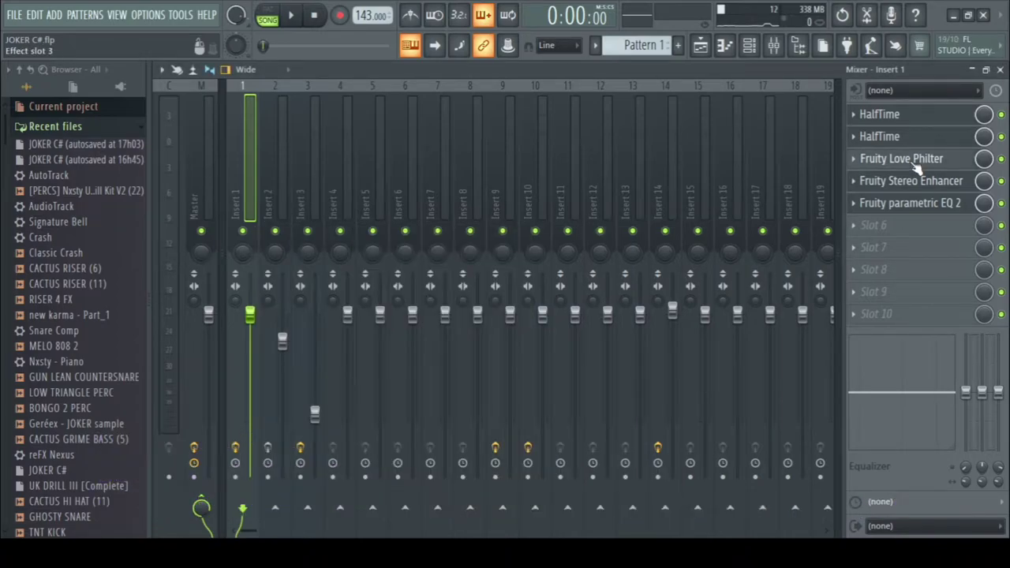
{"action": "left_click", "coordinate": [936, 164]}
{"action": "left_click", "coordinate": [908, 182]}
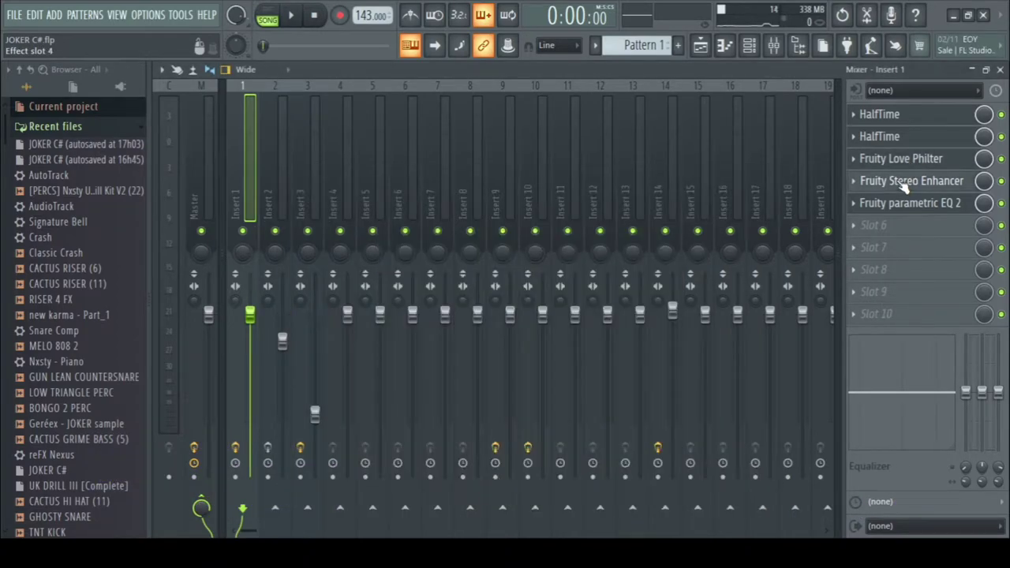
{"action": "left_click", "coordinate": [908, 182]}
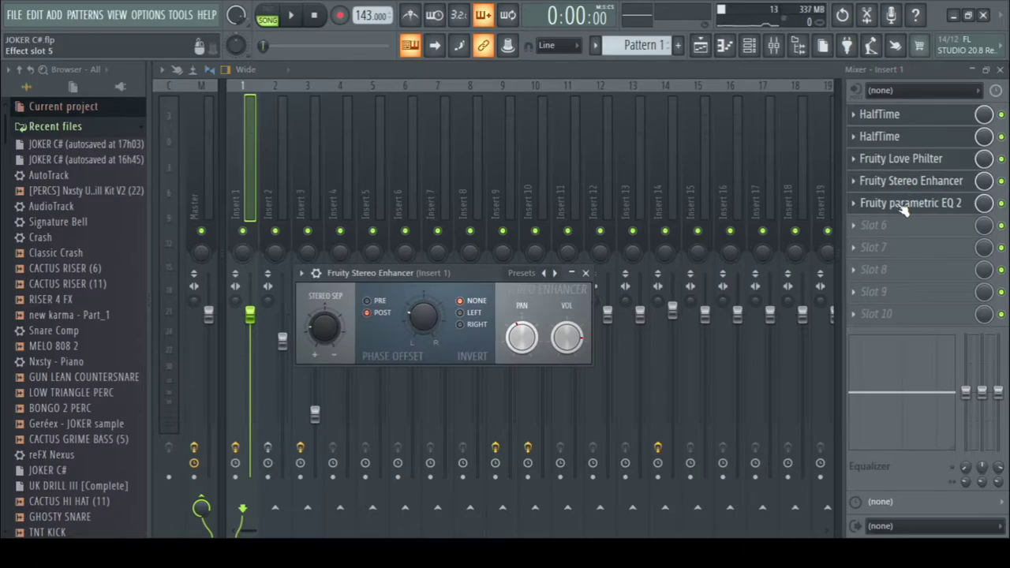
{"action": "left_click", "coordinate": [906, 207]}
{"action": "left_click", "coordinate": [905, 206]}
Play the piano melody with its effects, closing the mixer and plugin windows to show the notes.
{"action": "key", "text": "space"}
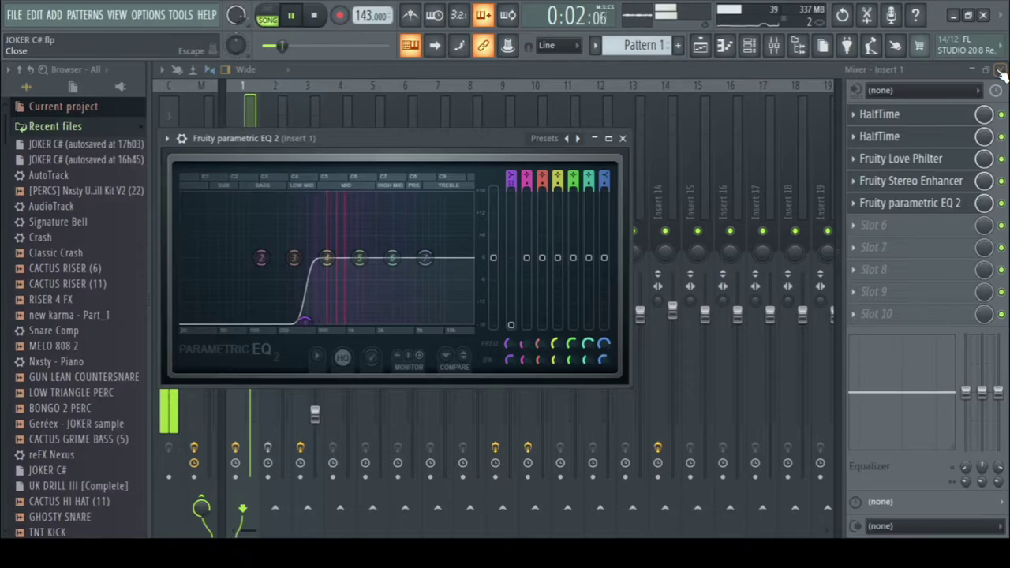
{"action": "left_click", "coordinate": [1001, 70]}
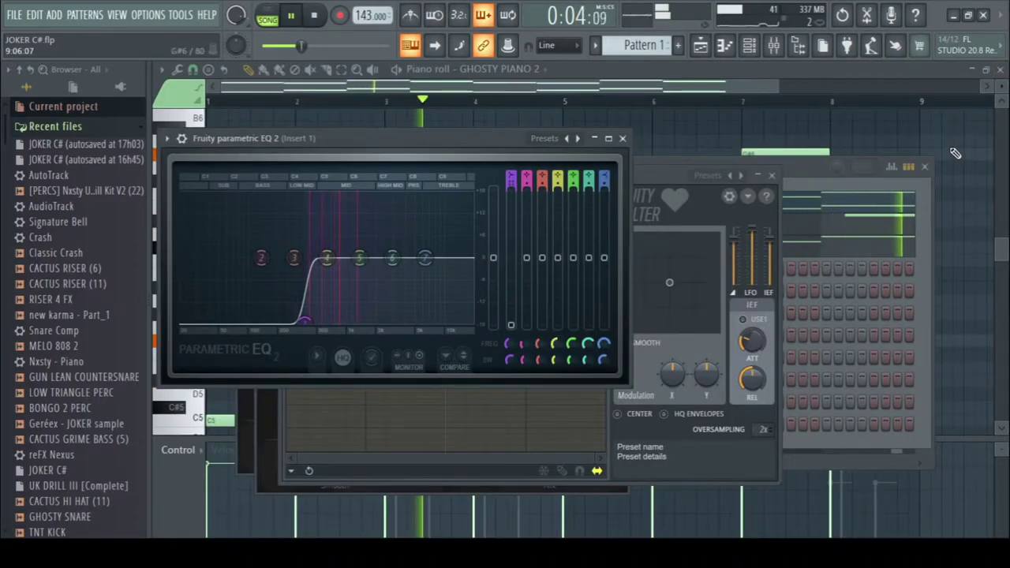
{"action": "left_click", "coordinate": [966, 149]}
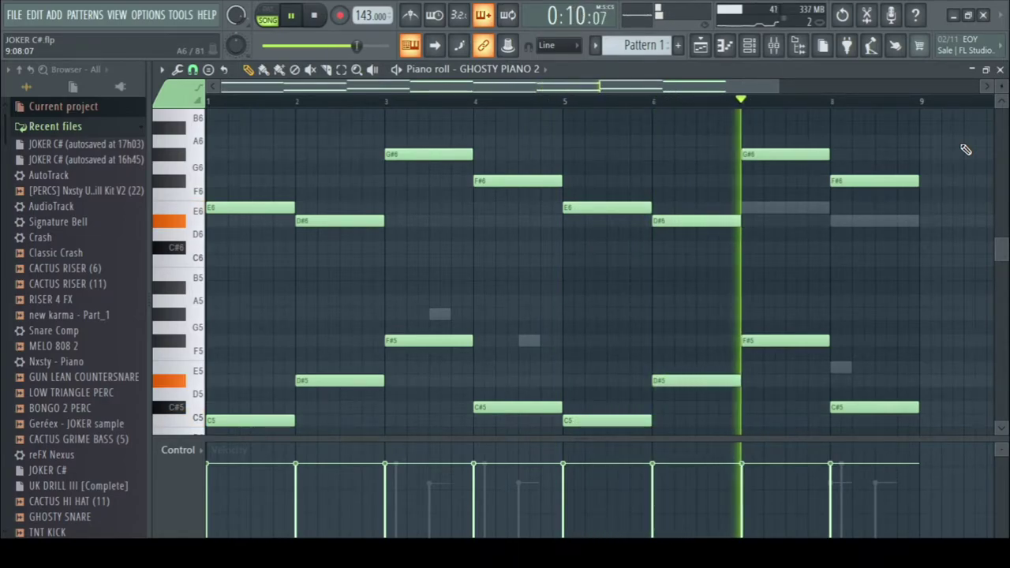
{"action": "key", "text": "space"}
View the Nexus instrument settings of the first GHOSTY PIANO 2 channel from the channel rack.
{"action": "left_click", "coordinate": [750, 46]}
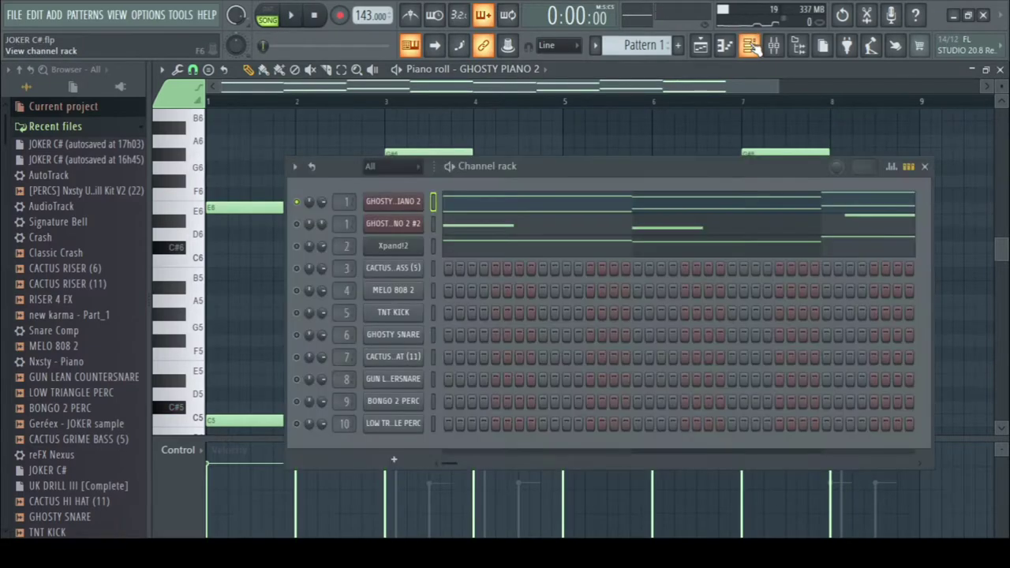
{"action": "left_click", "coordinate": [388, 206]}
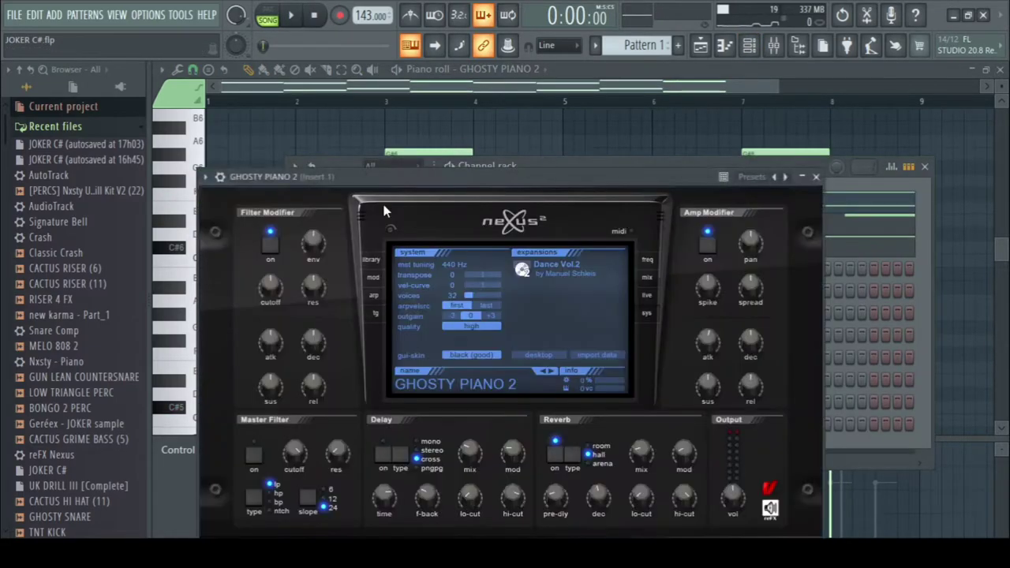
{"action": "left_click", "coordinate": [817, 177]}
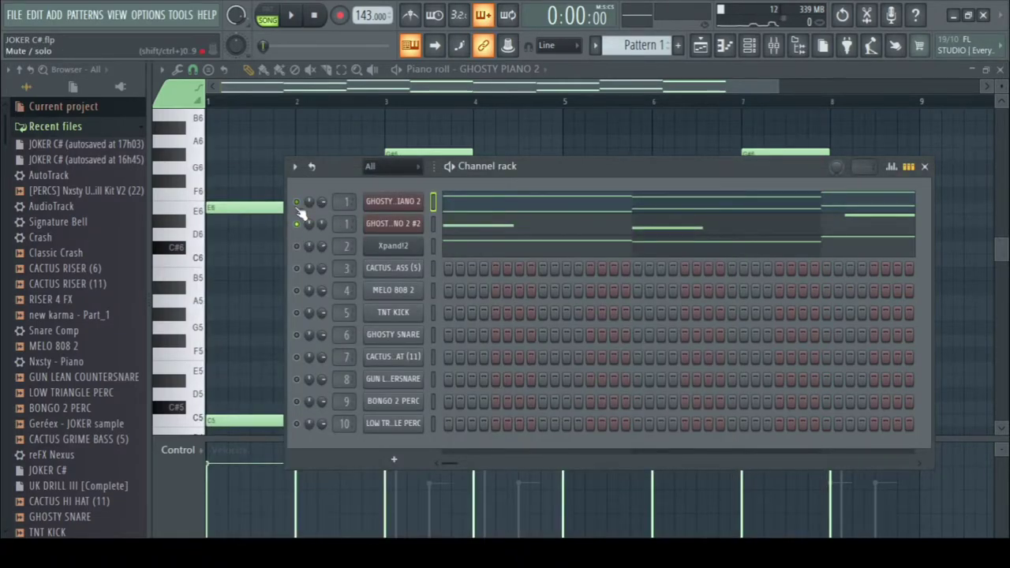
Open the counter melody notes of GHOSTY PIANO 2 #2 and play them in pattern mode.
{"action": "left_click", "coordinate": [464, 230]}
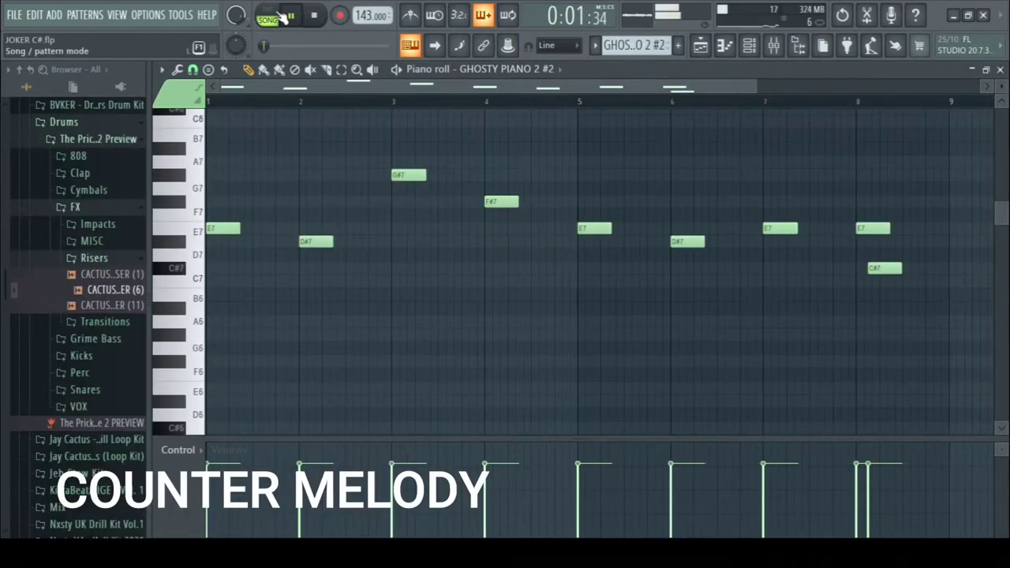
{"action": "left_click", "coordinate": [281, 18]}
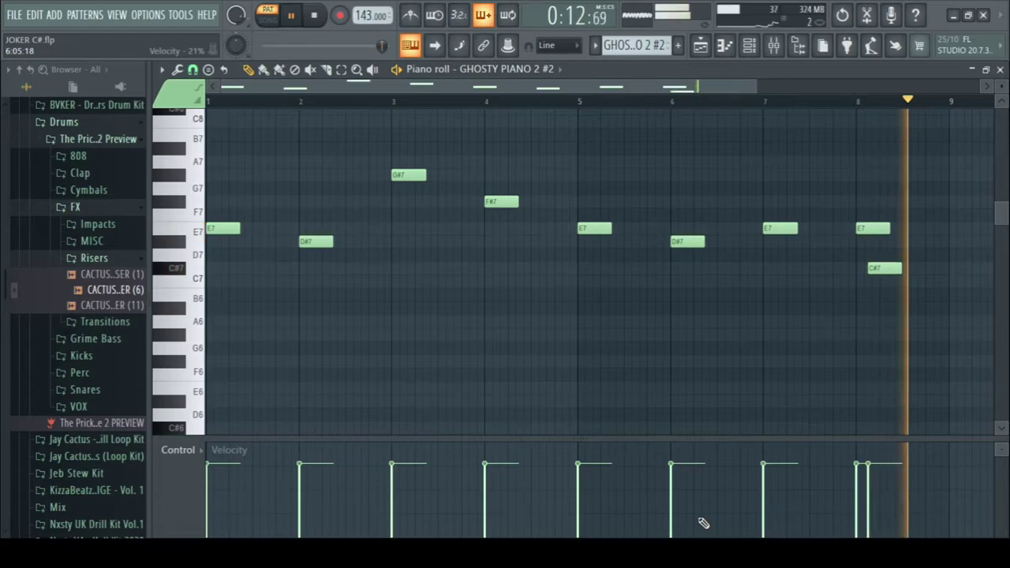
{"action": "key", "text": "space"}
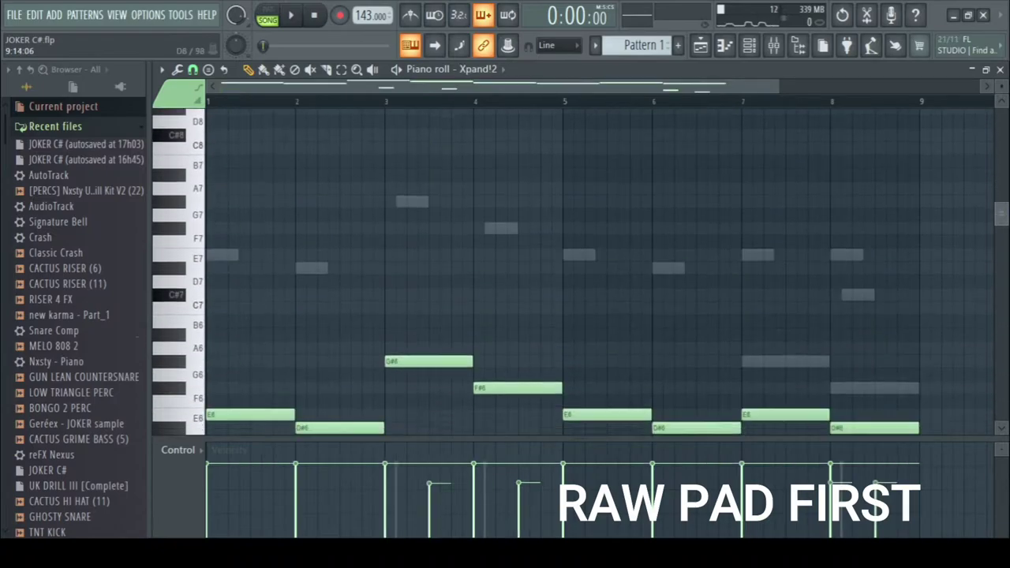
Show the lower notes of the Xpand!2 pad in the piano roll and play the raw pad.
{"action": "scroll", "coordinate": [1002, 247], "scroll_direction": "down", "scroll_amount": 3}
{"action": "scroll", "coordinate": [1002, 247], "scroll_direction": "down", "scroll_amount": 3}
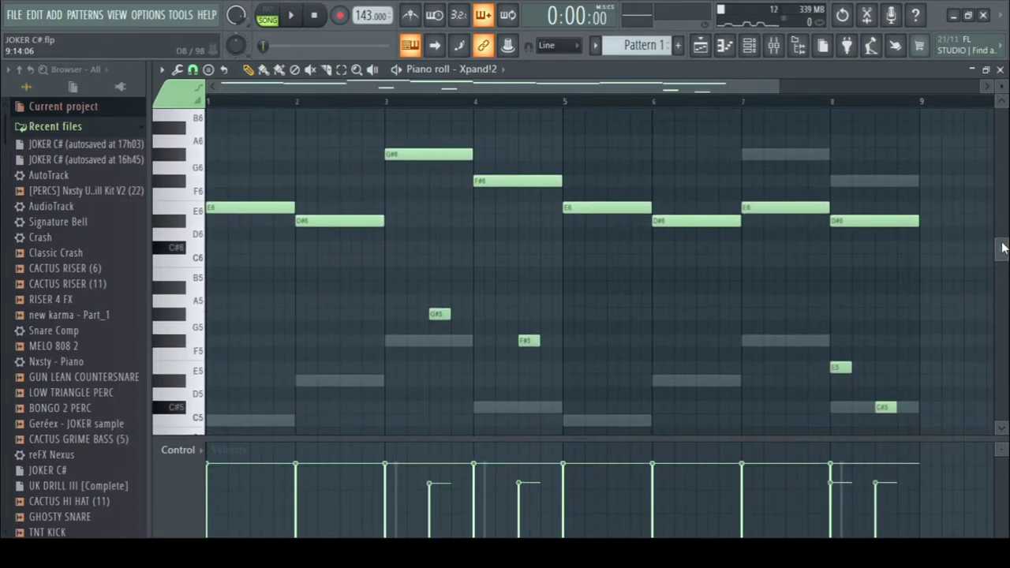
{"action": "key", "text": "space"}
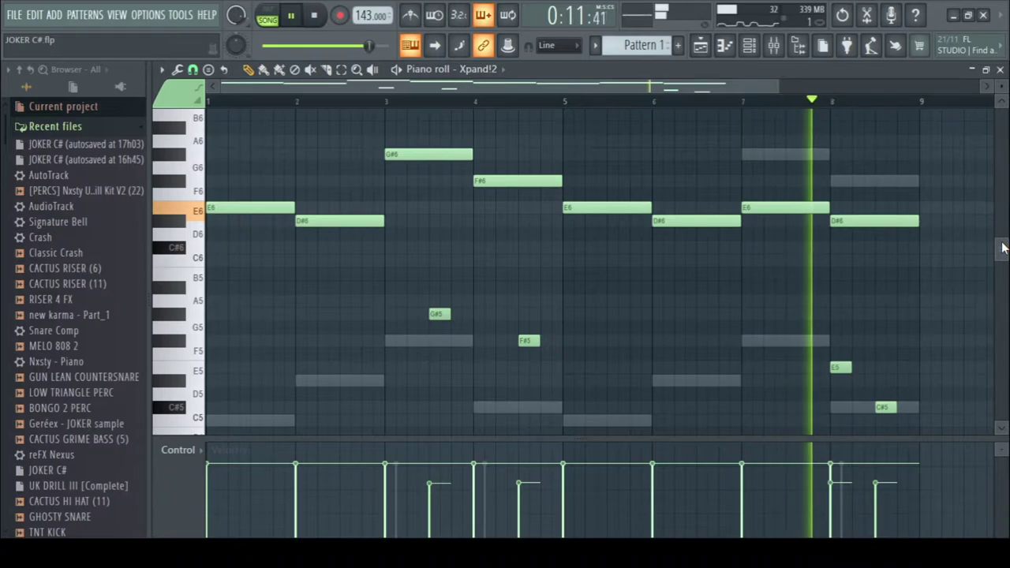
{"action": "key", "text": "space"}
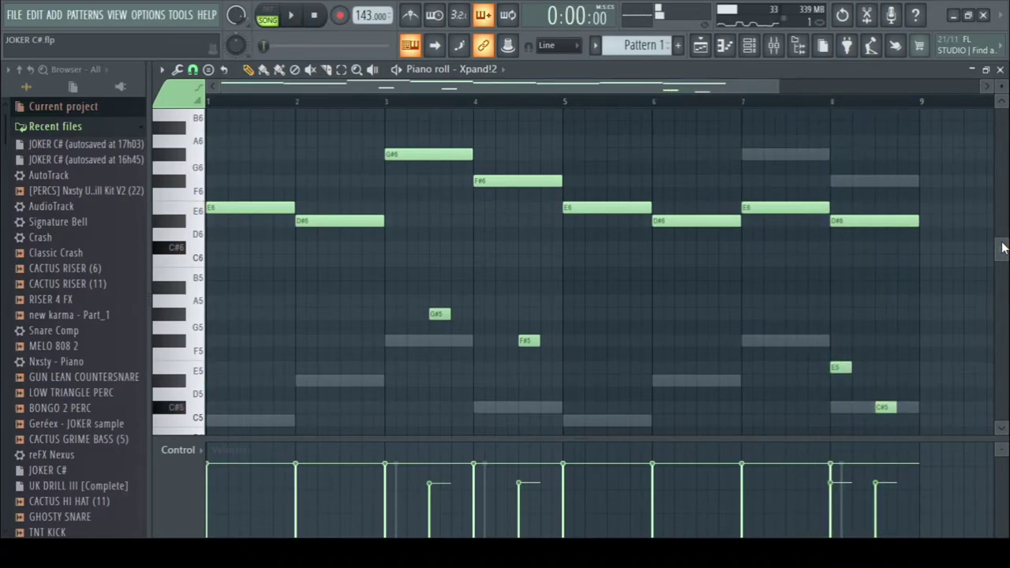
Examine the pad's effects on mixer Insert 2: both parametric EQs, Multiband Compressor, Stereo Shaper, Reeverb and delay 2.
{"action": "left_click", "coordinate": [775, 46]}
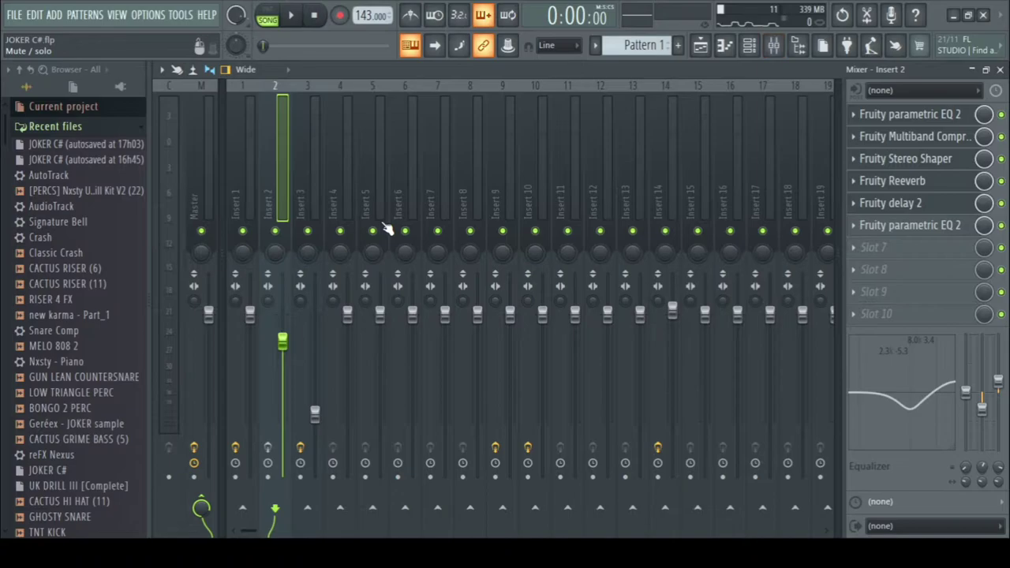
{"action": "left_click", "coordinate": [912, 115]}
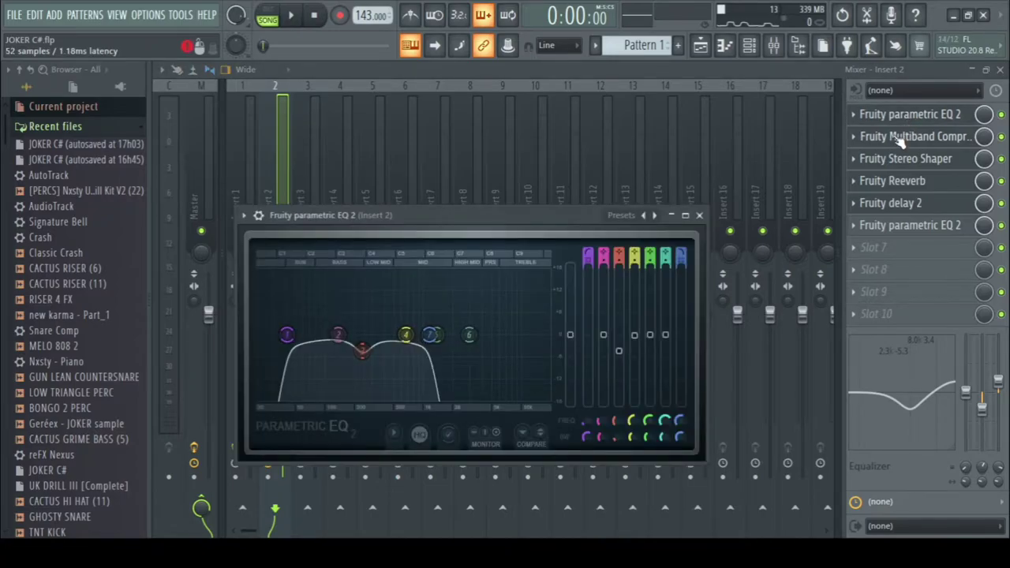
{"action": "left_click", "coordinate": [900, 138]}
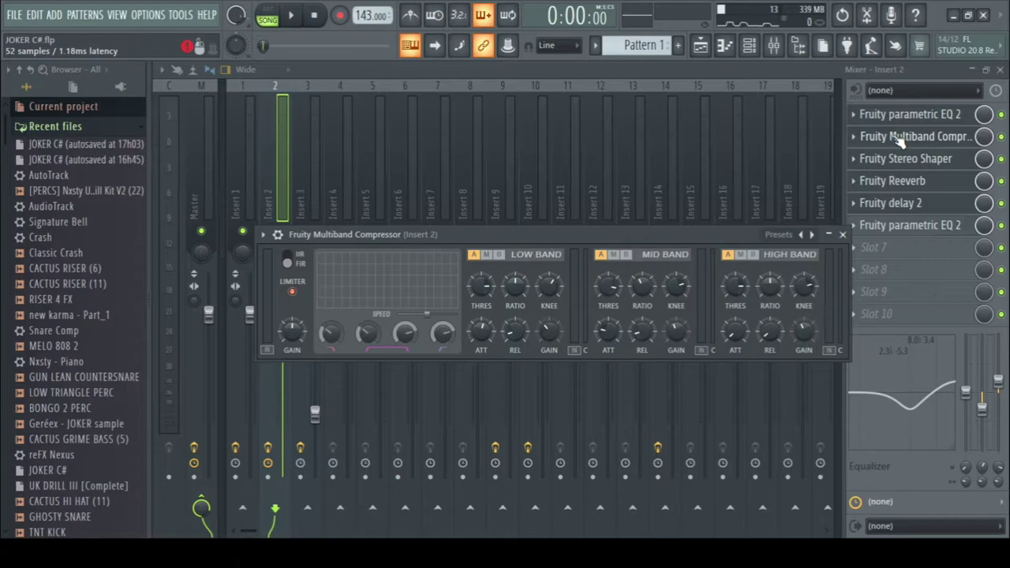
{"action": "left_click", "coordinate": [899, 159]}
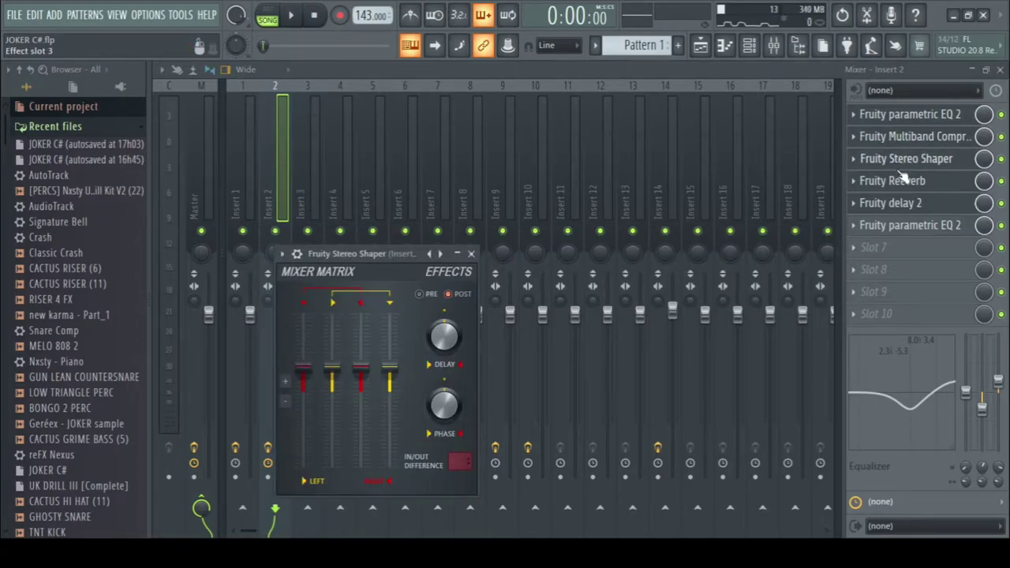
{"action": "left_click", "coordinate": [896, 180]}
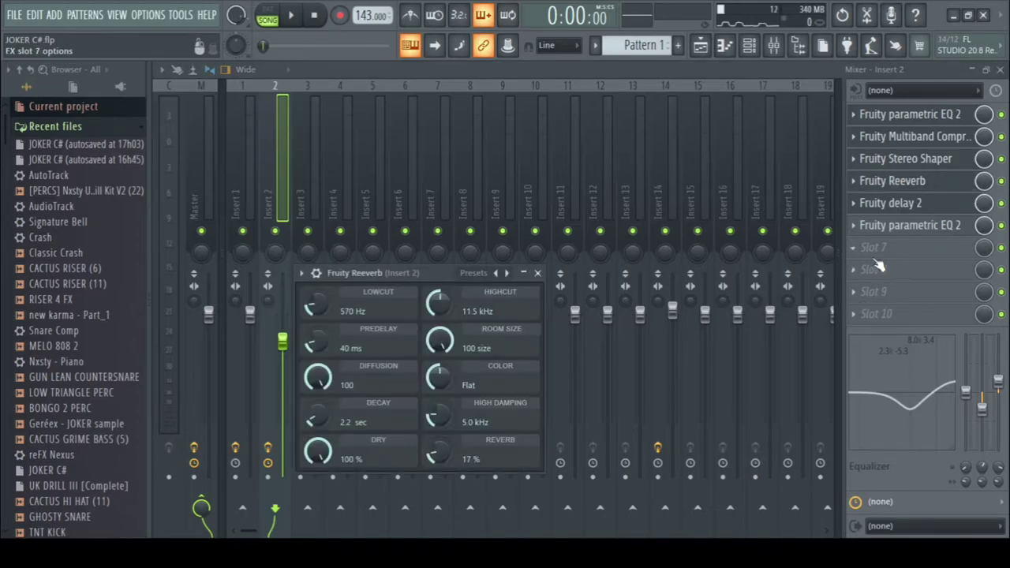
{"action": "left_click", "coordinate": [888, 201]}
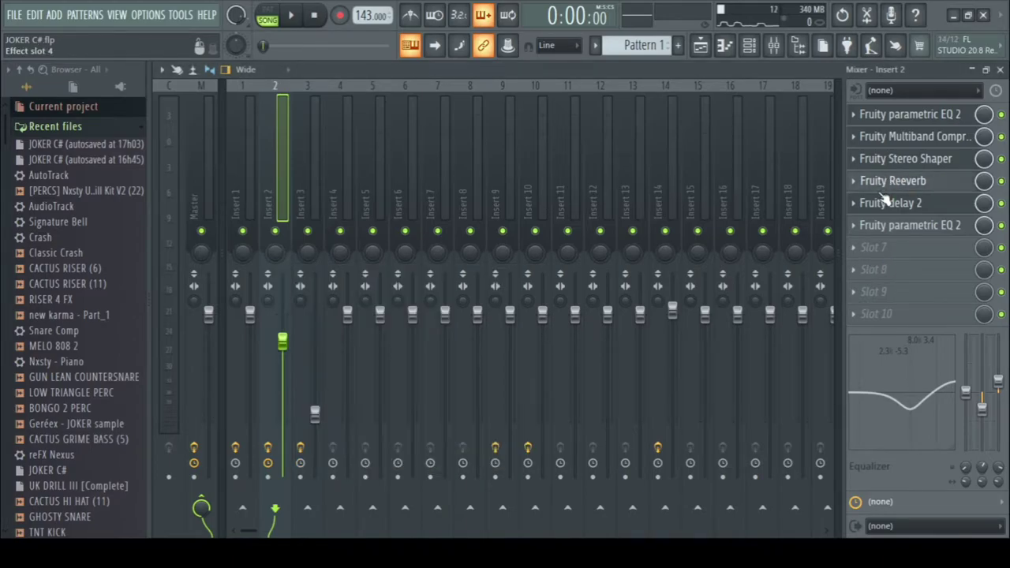
{"action": "left_click", "coordinate": [894, 205]}
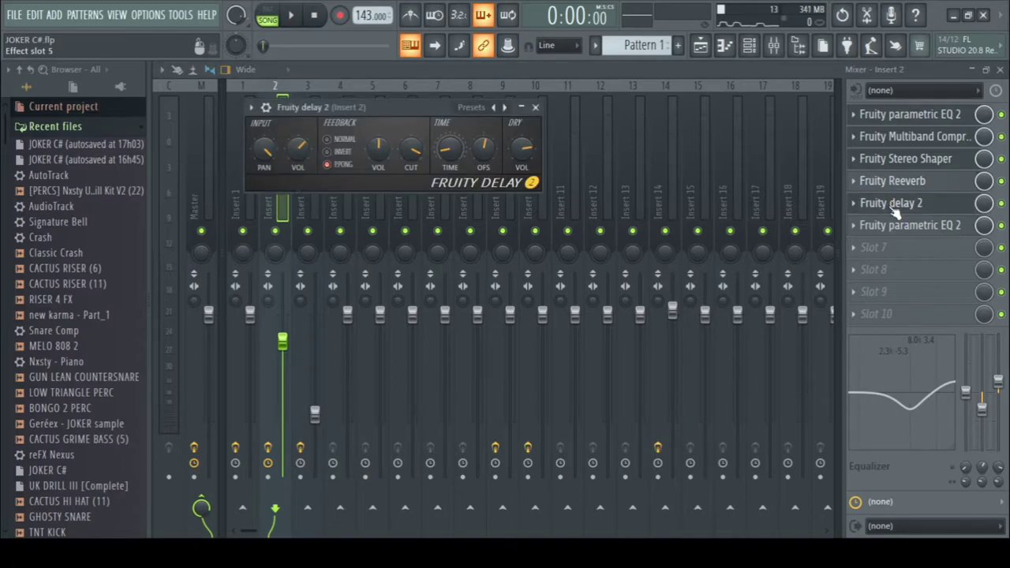
{"action": "left_click", "coordinate": [894, 226]}
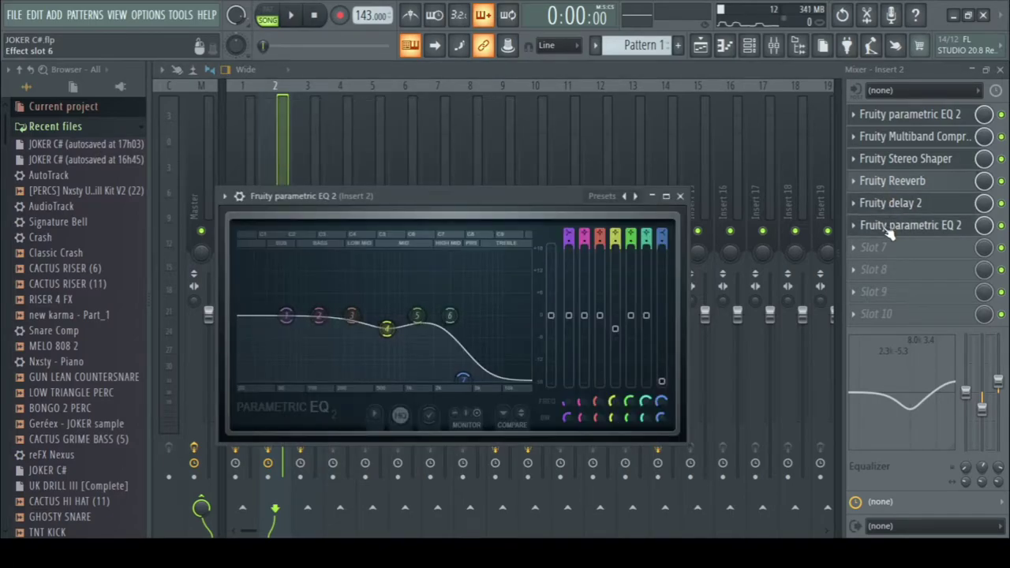
Close the mixer and plugin windows and play the Xpand!2 pad with its effects.
{"action": "left_click", "coordinate": [1000, 70]}
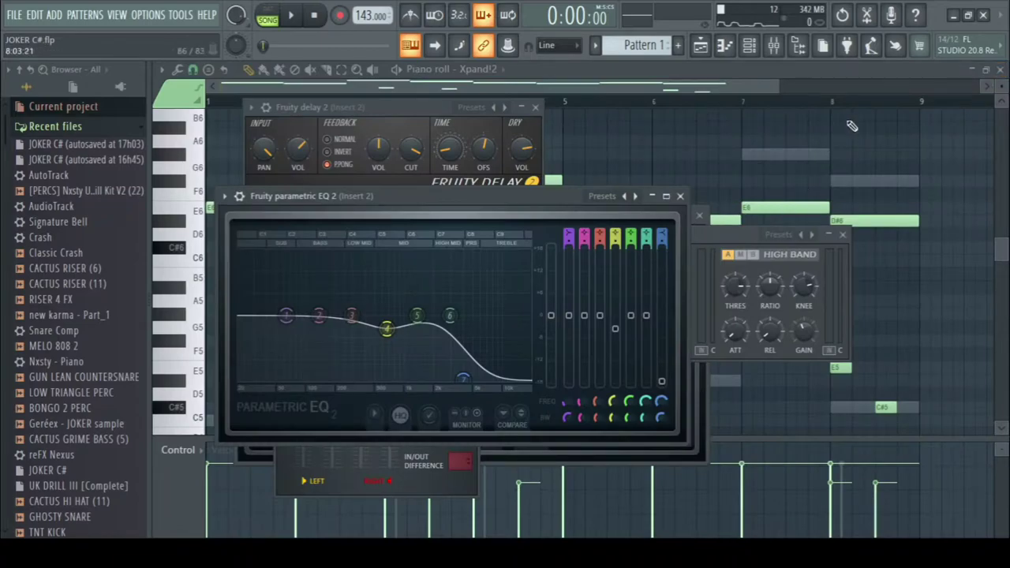
{"action": "right_click", "coordinate": [846, 142]}
{"action": "key", "text": "space"}
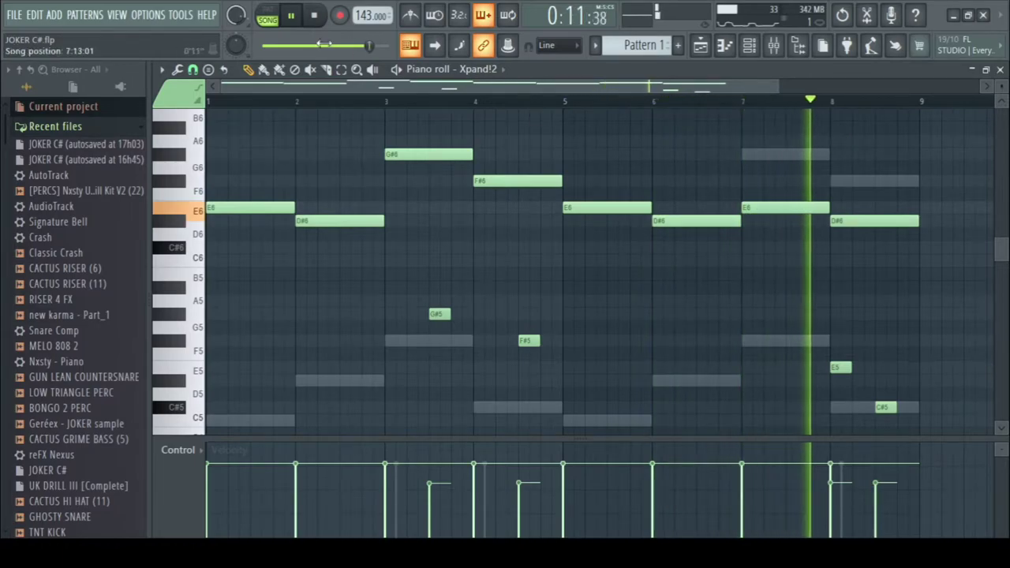
Delete the short G#5 note in bar 3 and the short F#5 note in bar 4 of the Xpand!2 pad.
{"action": "right_click", "coordinate": [440, 314]}
{"action": "right_click", "coordinate": [529, 340]}
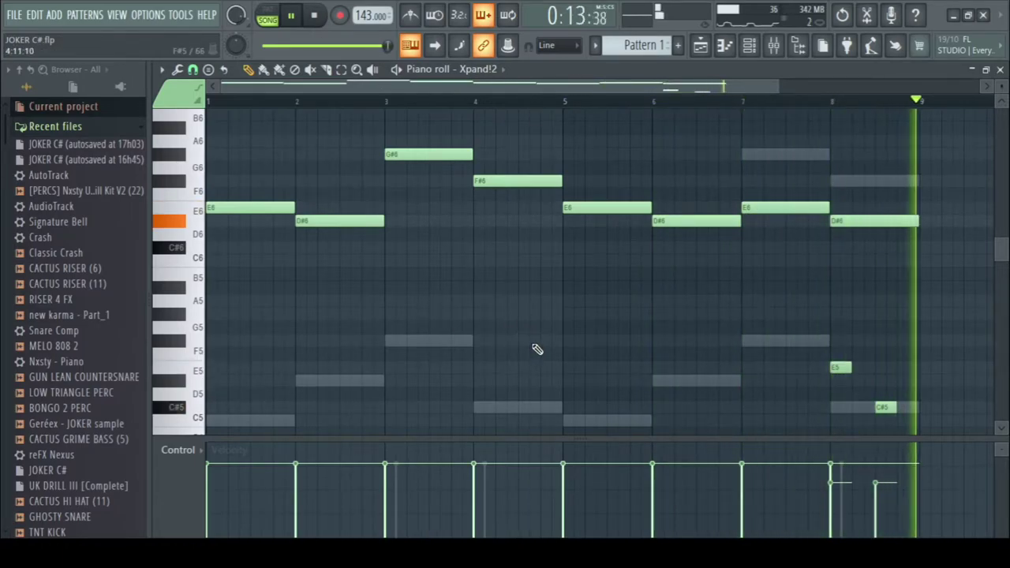
{"action": "key", "text": "space"}
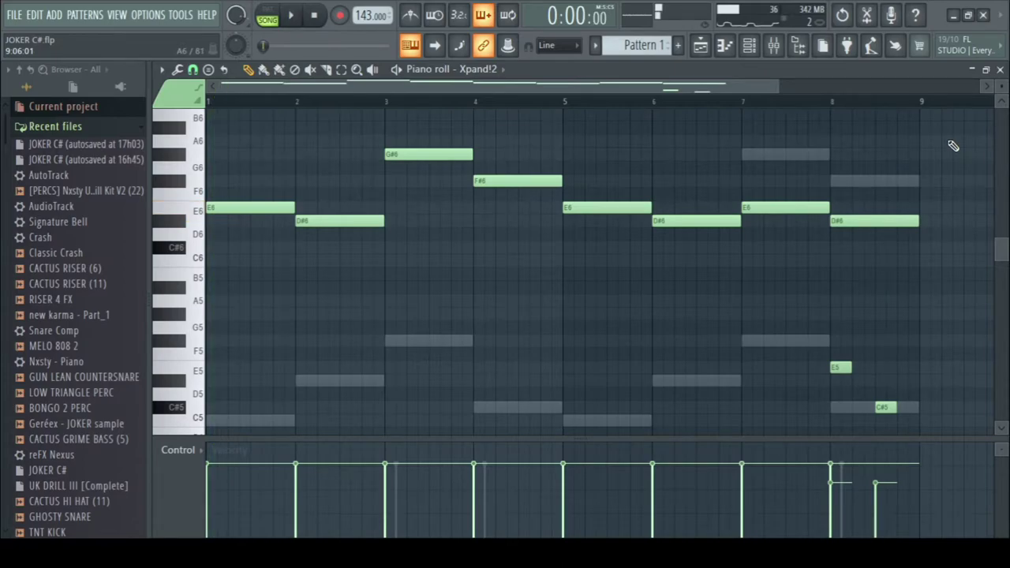
{"action": "left_click", "coordinate": [1000, 69]}
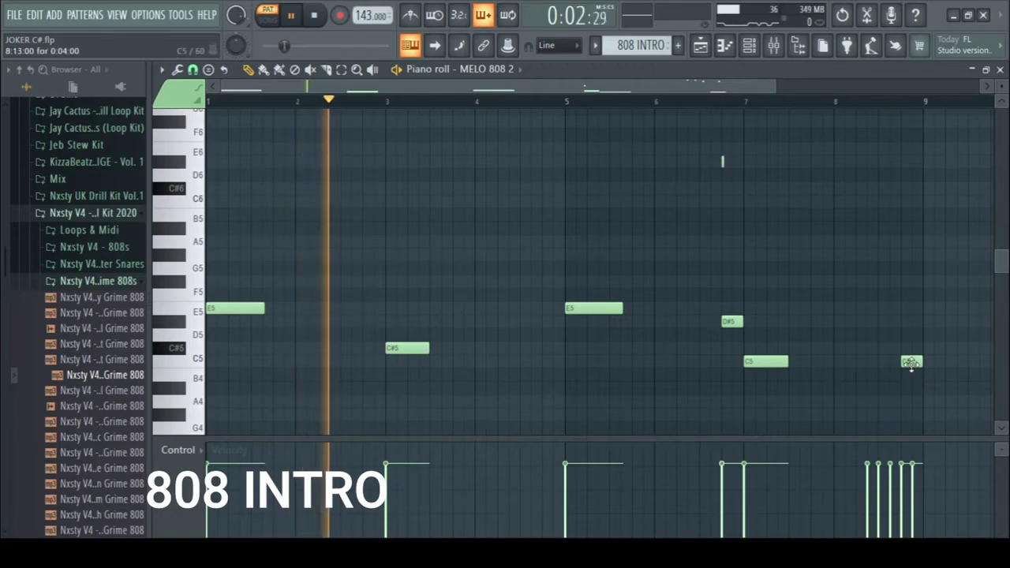
Add a C5 note directly before the last C5 note in bar 8 of the MELO 808 2 intro pattern.
{"action": "left_click", "coordinate": [879, 365]}
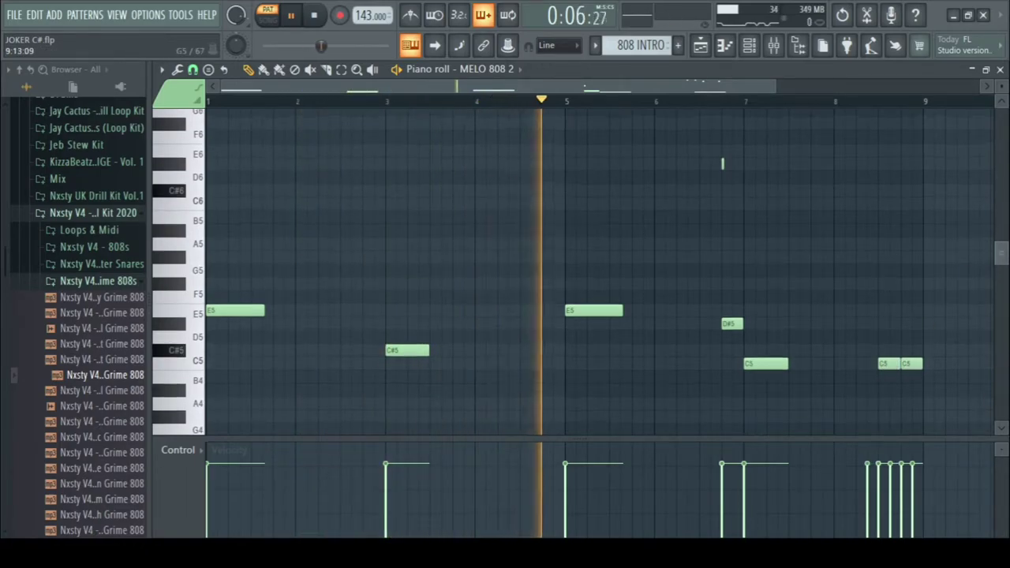
{"action": "left_click_drag", "start_coordinate": [996, 273], "coordinate": [1003, 221]}
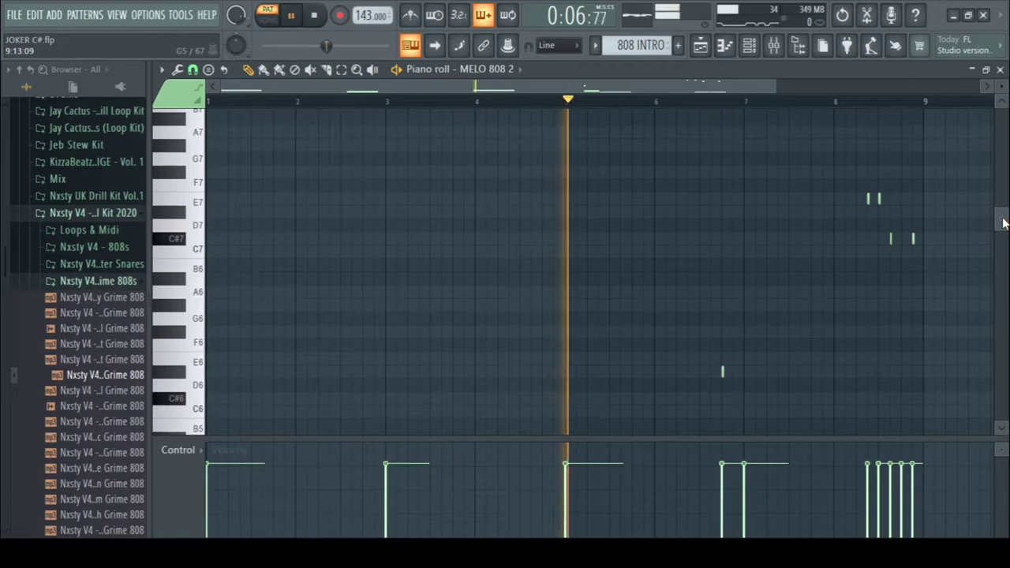
Examine the high slide notes of the 808 intro and play the MELO 808 2 pattern along the channel rack.
{"action": "right_click", "coordinate": [869, 198]}
{"action": "mouse_move", "coordinate": [1001, 223]}
{"action": "left_mouse_down"}
{"action": "mouse_move", "coordinate": [996, 266]}
{"action": "mouse_move", "coordinate": [1004, 218]}
{"action": "left_mouse_up"}
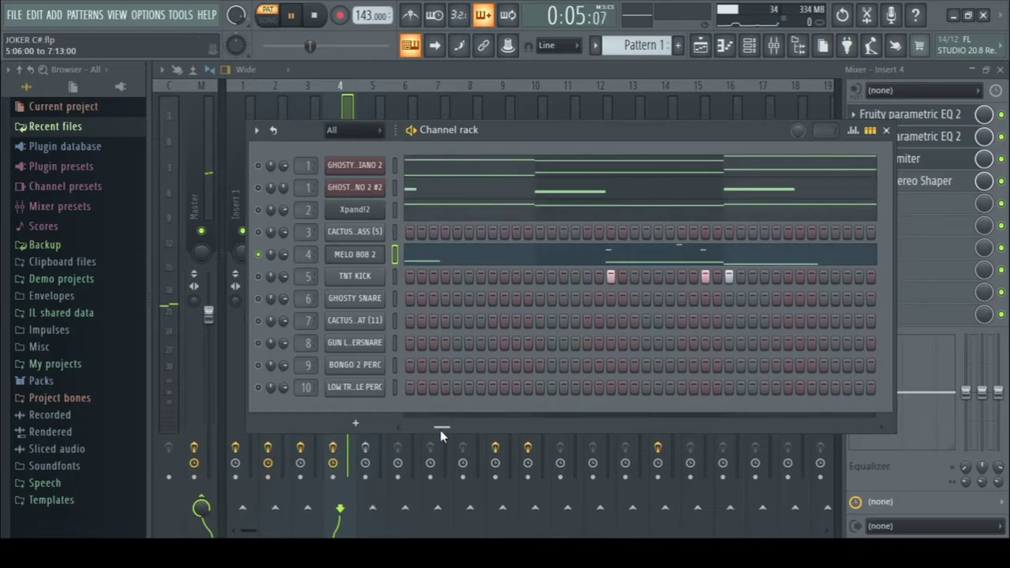
{"action": "left_click_drag", "start_coordinate": [408, 430], "coordinate": [447, 433]}
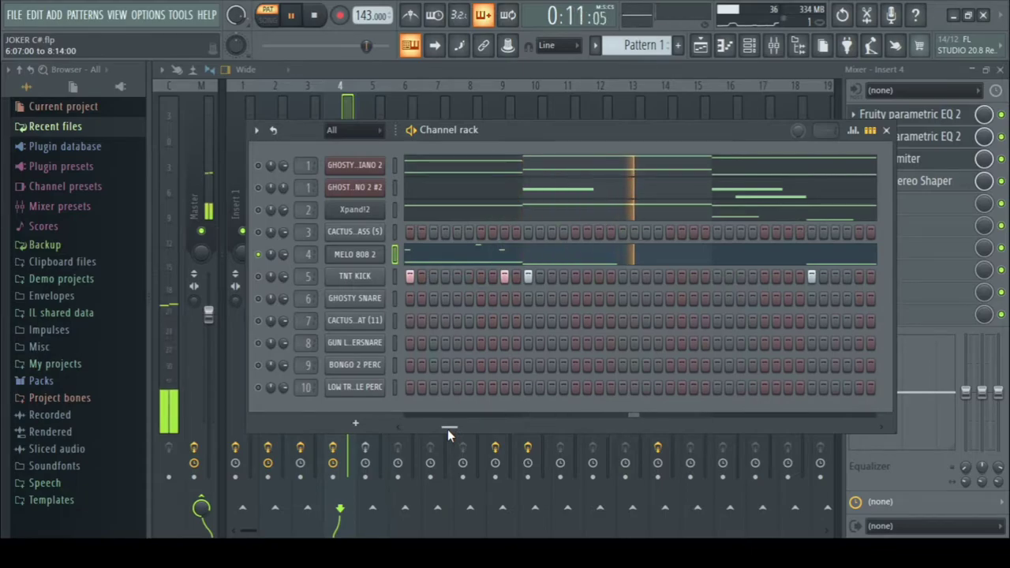
{"action": "left_click_drag", "start_coordinate": [448, 429], "coordinate": [366, 426]}
{"action": "key", "text": "space"}
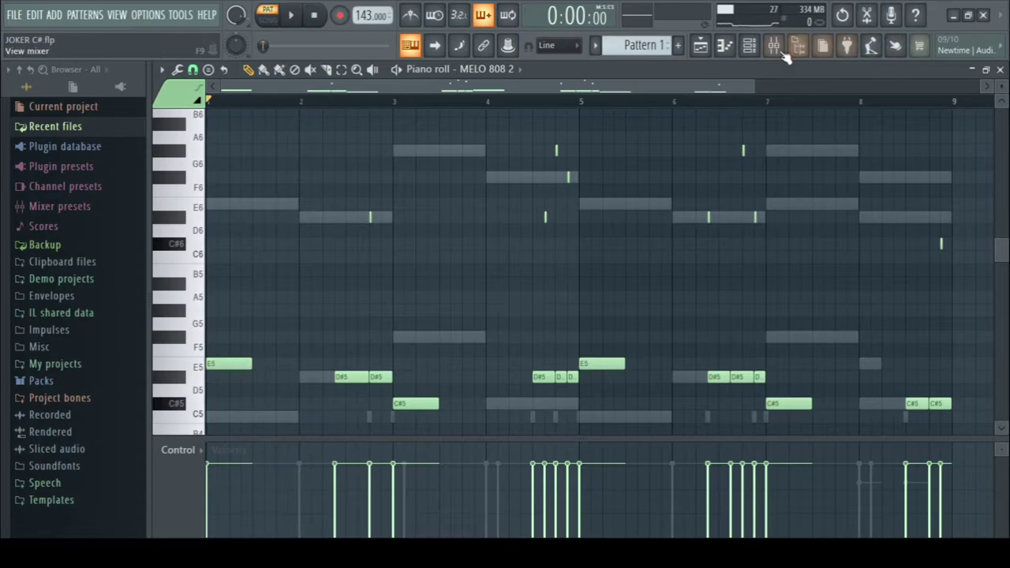
Open the MELO 808 2 channel settings and examine its volume envelope and miscellaneous functions, including the cut group.
{"action": "left_click", "coordinate": [755, 47]}
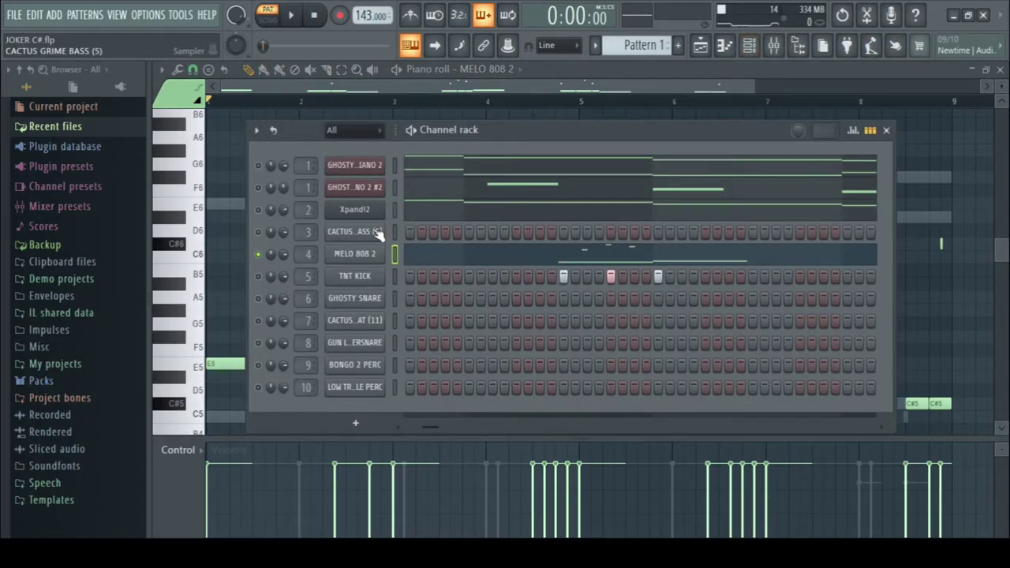
{"action": "left_click", "coordinate": [341, 256]}
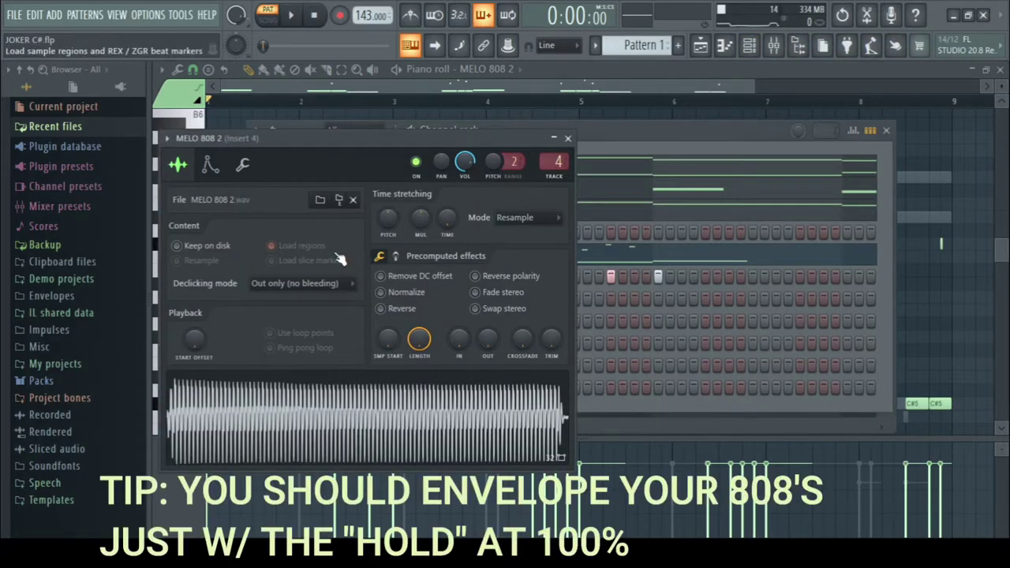
{"action": "left_click", "coordinate": [210, 166]}
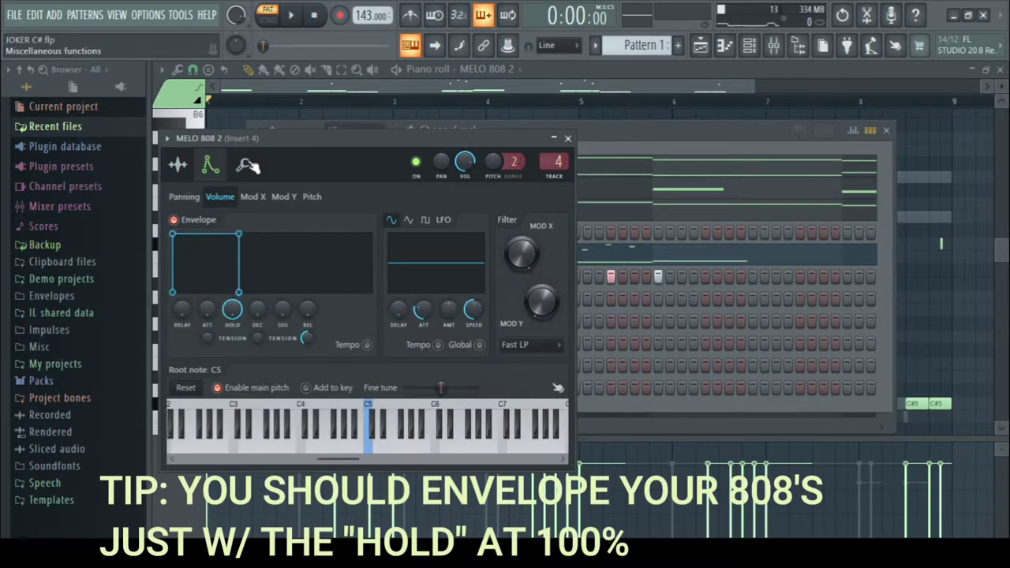
{"action": "left_click", "coordinate": [248, 166]}
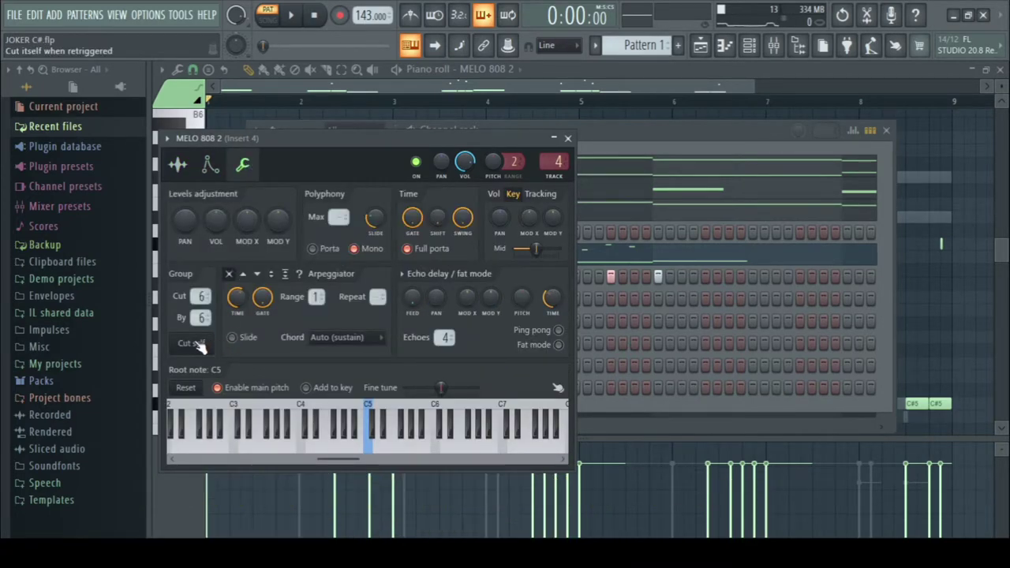
Inspect the start of the MELO 808 2 waveform up close in Edison, then close the editor.
{"action": "left_click", "coordinate": [186, 174]}
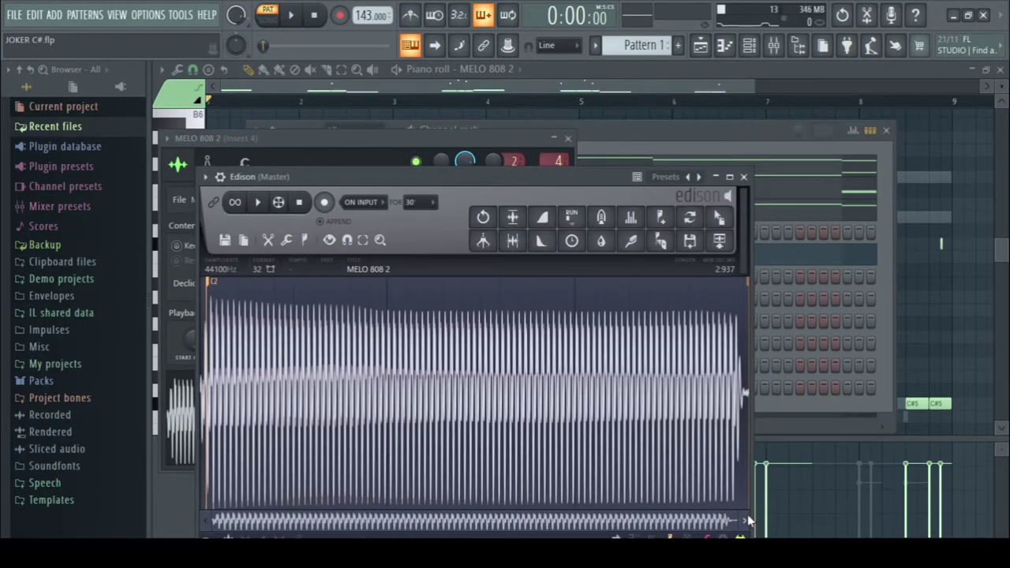
{"action": "left_click_drag", "start_coordinate": [736, 522], "coordinate": [321, 522]}
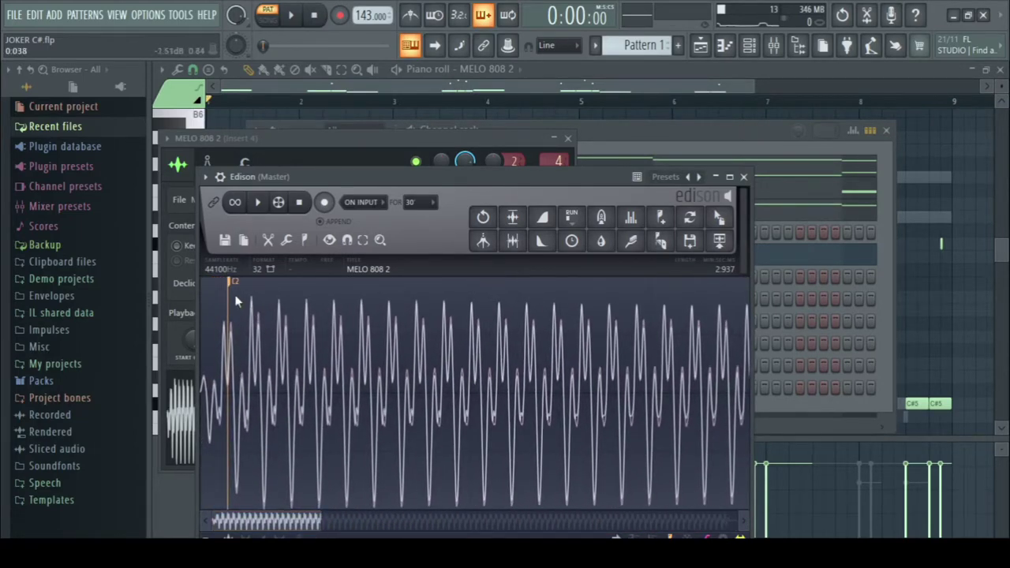
{"action": "left_click", "coordinate": [744, 178]}
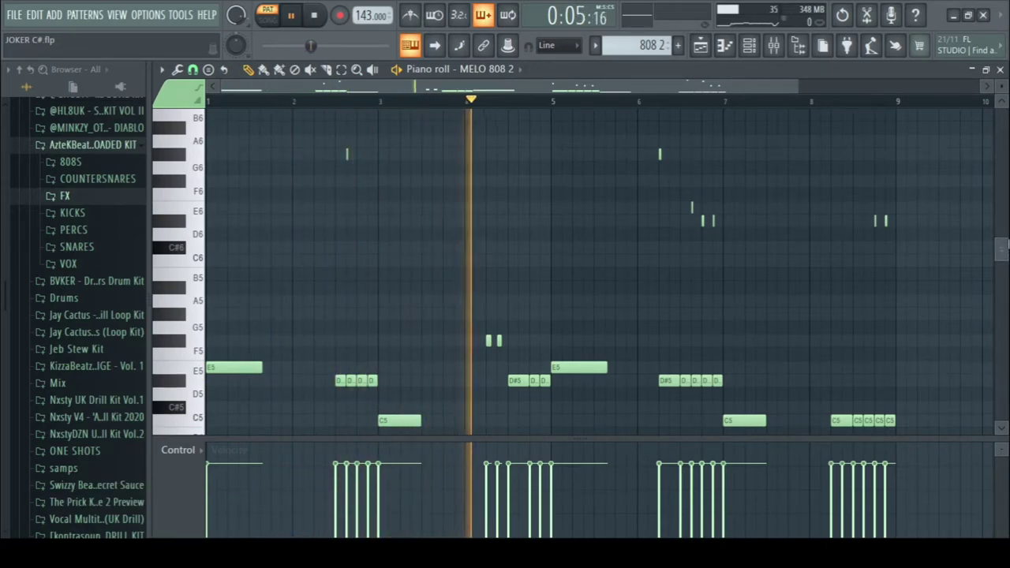
Play the 808 2 and 808 3 patterns of MELO 808 2 and examine their bass notes and high slide notes.
{"action": "left_click_drag", "start_coordinate": [1003, 251], "coordinate": [1001, 229]}
{"action": "key", "text": "space"}
{"action": "left_click", "coordinate": [292, 16]}
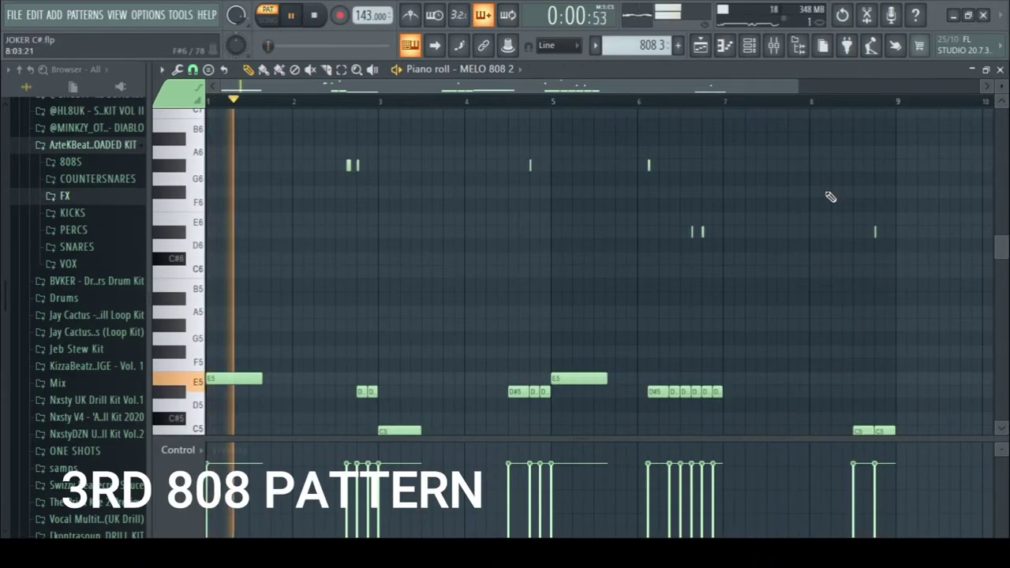
{"action": "mouse_move", "coordinate": [1001, 252]}
{"action": "left_mouse_down"}
{"action": "mouse_move", "coordinate": [1001, 260]}
{"action": "mouse_move", "coordinate": [1002, 251]}
{"action": "left_mouse_up"}
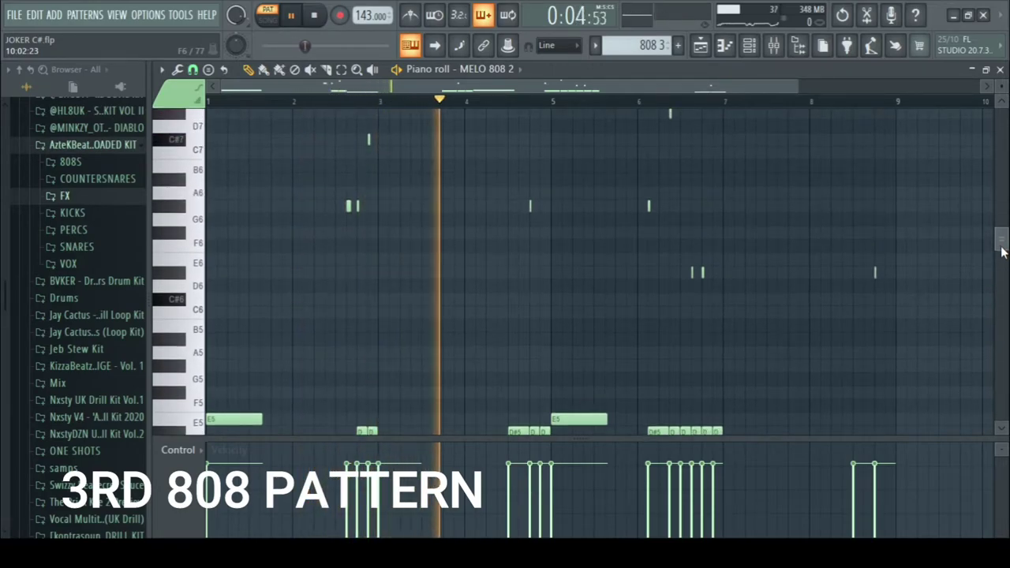
{"action": "mouse_move", "coordinate": [1001, 251]}
{"action": "left_mouse_down"}
{"action": "mouse_move", "coordinate": [1001, 284]}
{"action": "mouse_move", "coordinate": [1004, 262]}
{"action": "left_mouse_up"}
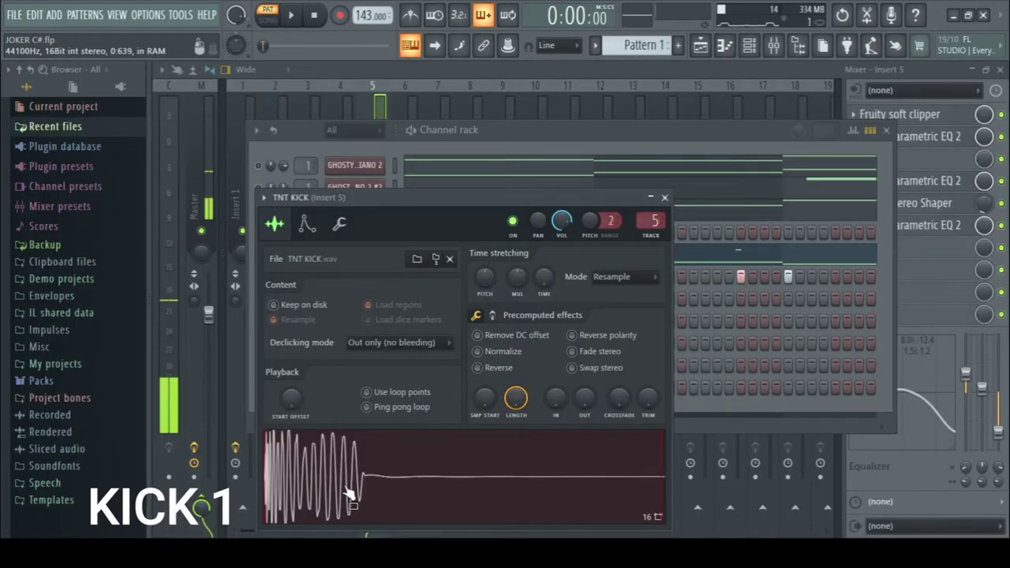
Close the TNT KICK sample settings, switch to YouTube in the web browser and look through the AzteKBeatz channel's videos.
{"action": "left_click", "coordinate": [665, 198]}
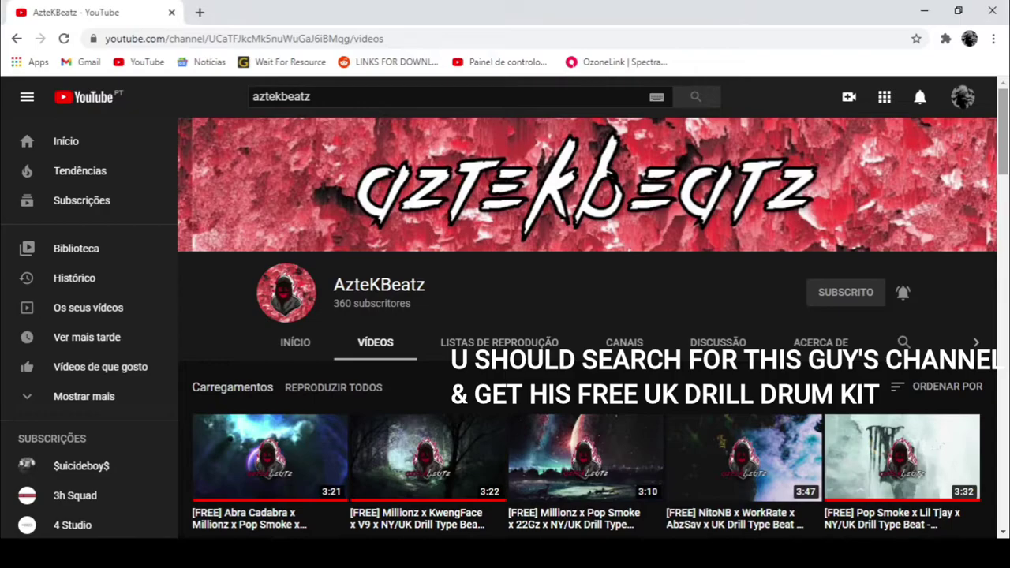
{"action": "left_click", "coordinate": [1007, 142]}
{"action": "left_click_drag", "start_coordinate": [1007, 142], "coordinate": [1007, 268]}
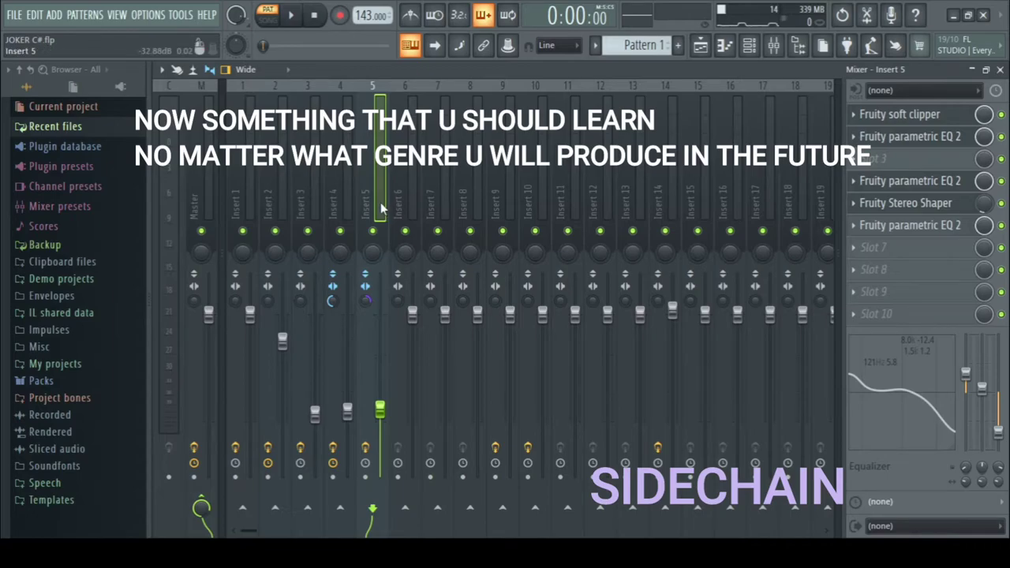
Sidechain the kick on Insert 5 to the 808 on Insert 4, open Insert 4's Fruity Limiter and play both sounds.
{"action": "left_click", "coordinate": [338, 509]}
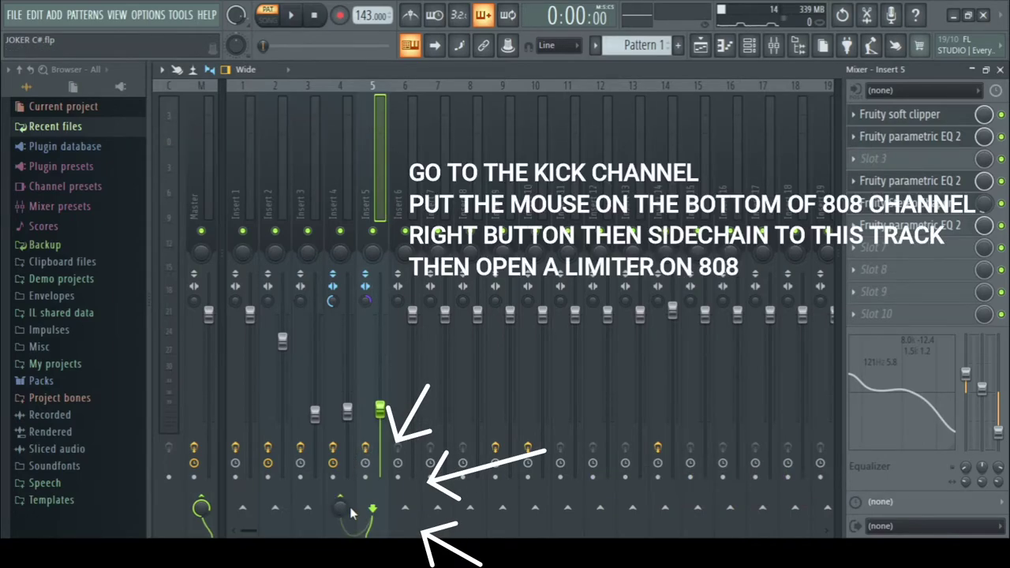
{"action": "left_click", "coordinate": [347, 184]}
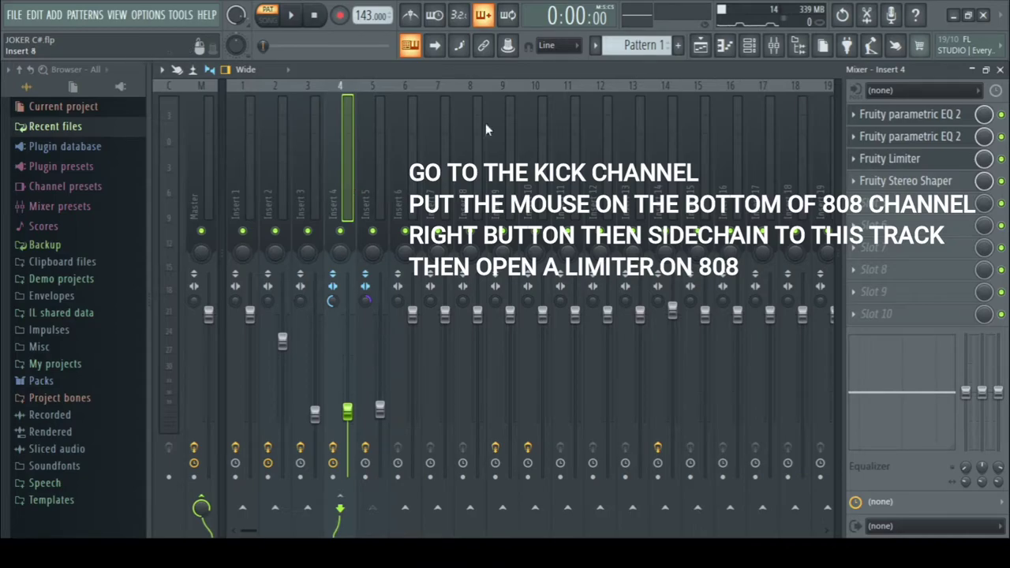
{"action": "left_click", "coordinate": [900, 162]}
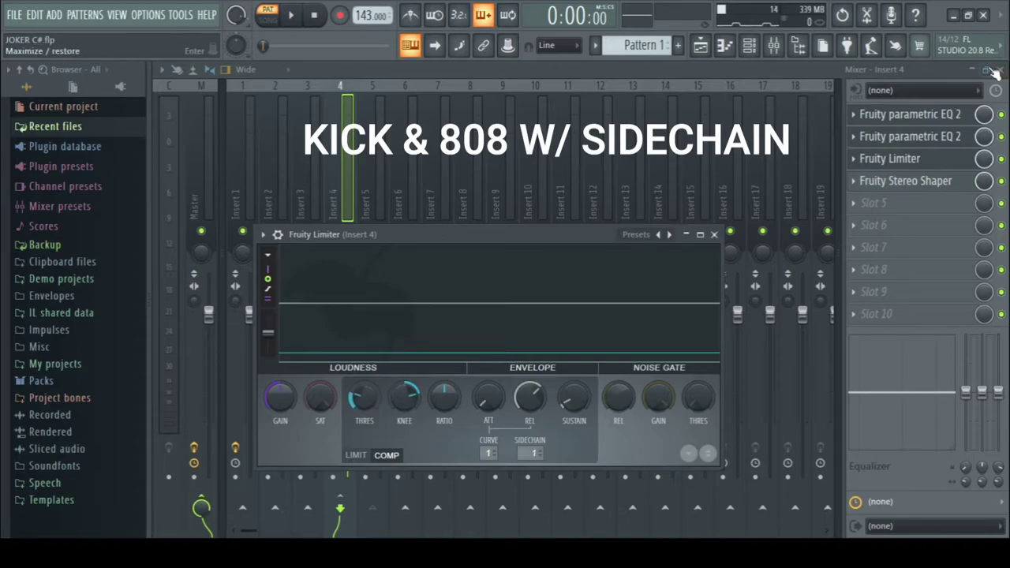
{"action": "key", "text": "space"}
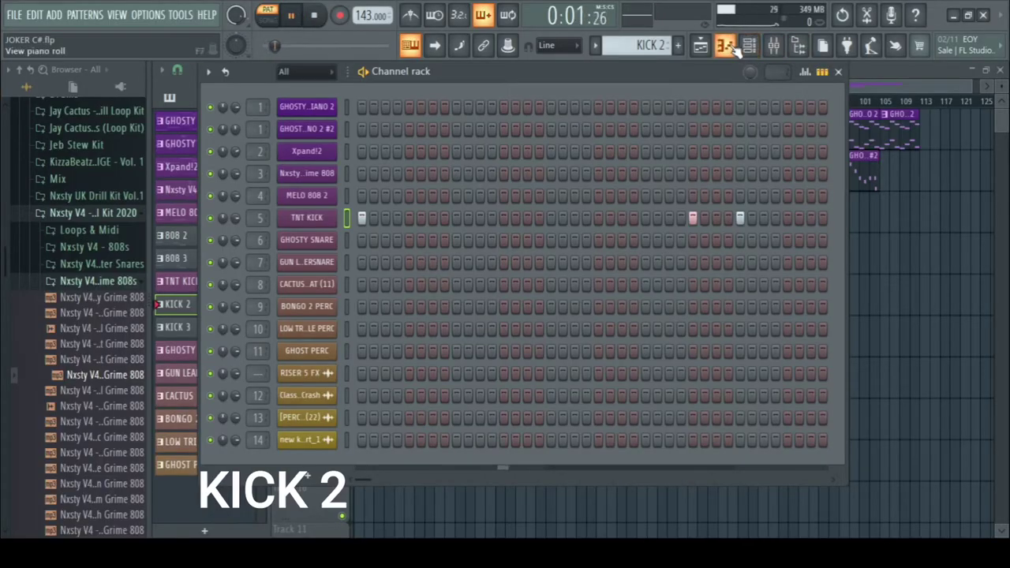
Play the KICK 2 and KICK 3 patterns of TNT KICK in the piano roll and examine their note placement.
{"action": "left_click", "coordinate": [731, 46]}
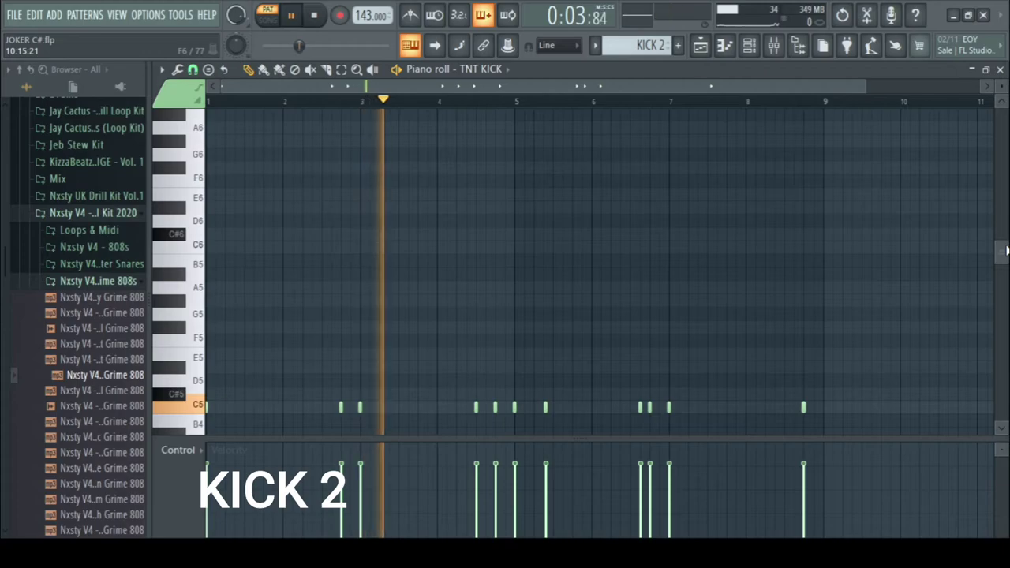
{"action": "scroll", "coordinate": [1005, 270], "scroll_direction": "down", "scroll_amount": 3}
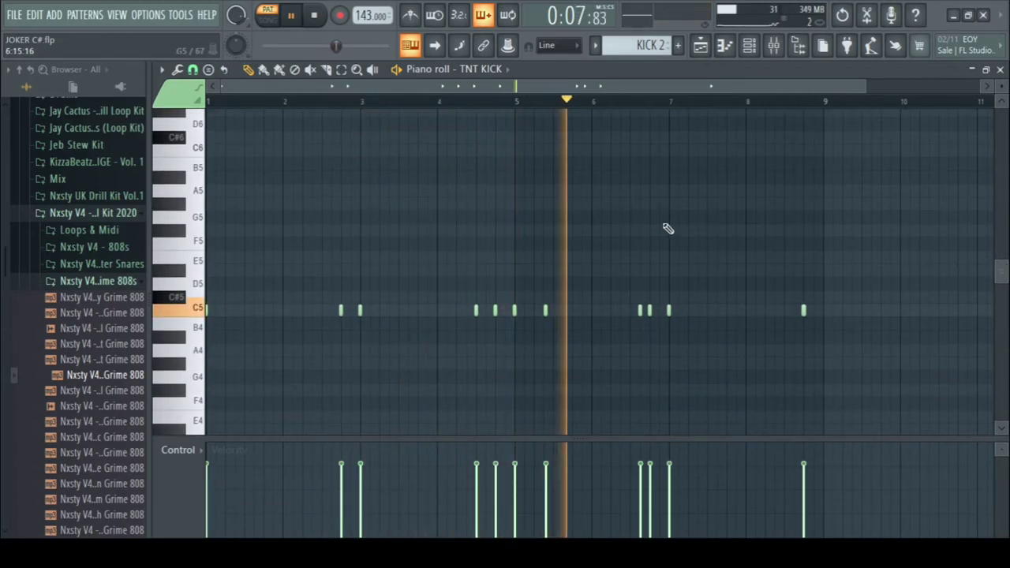
{"action": "left_click_drag", "start_coordinate": [868, 85], "coordinate": [567, 130]}
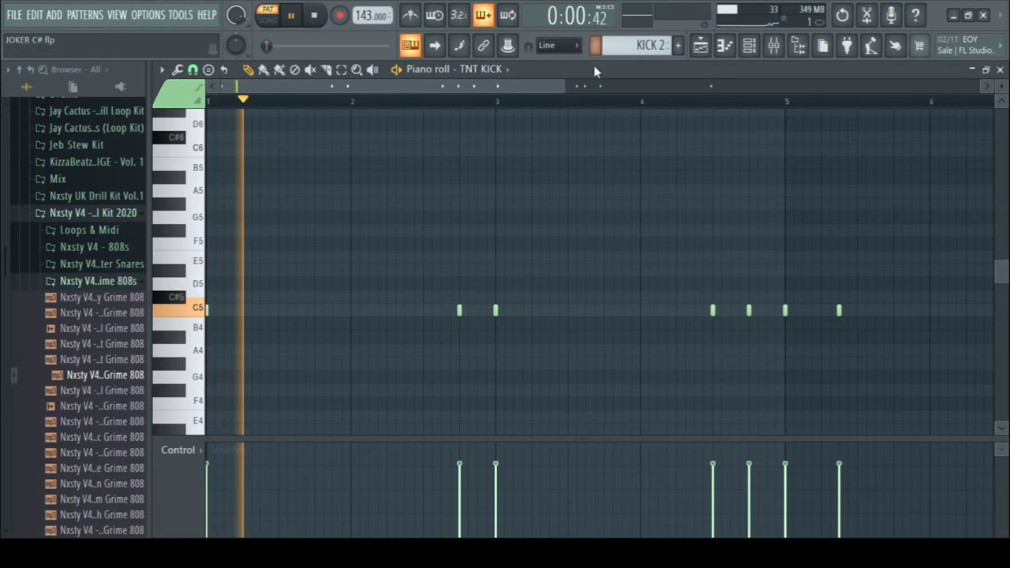
{"action": "left_click_drag", "start_coordinate": [565, 85], "coordinate": [693, 84]}
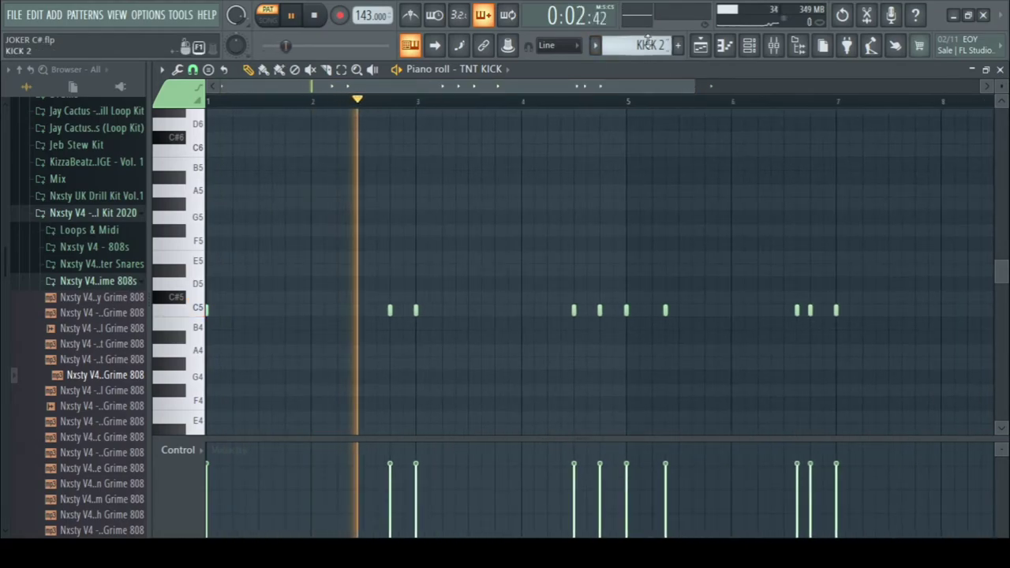
{"action": "scroll", "coordinate": [647, 45], "scroll_direction": "down", "scroll_amount": 1}
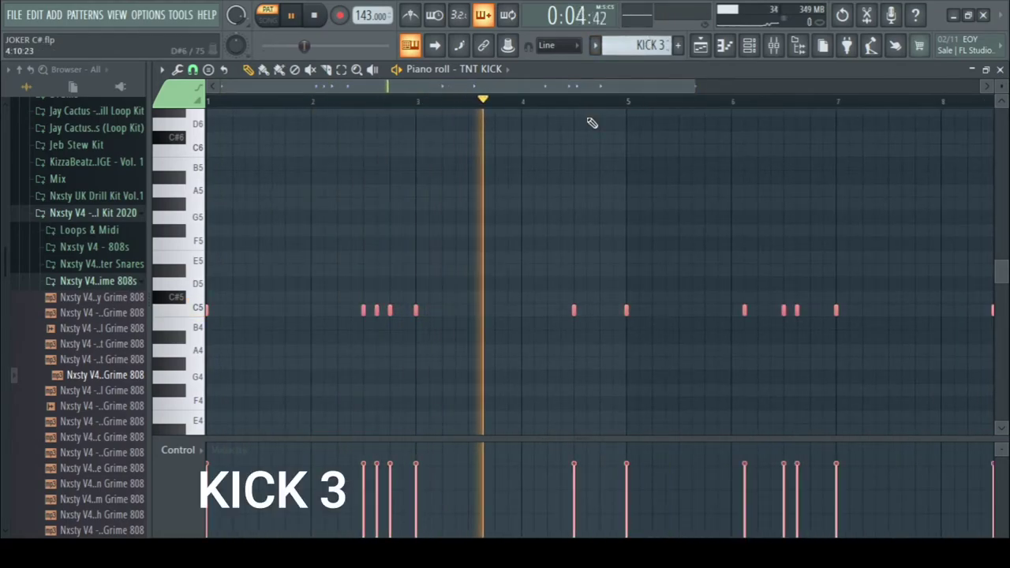
{"action": "right_click", "coordinate": [556, 176]}
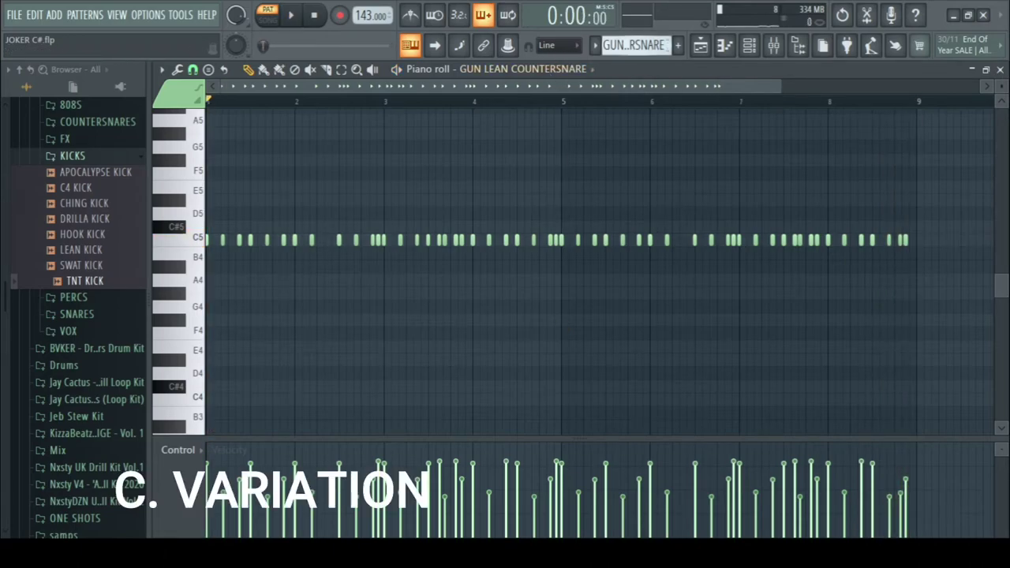
Play the GUN LEAN COUNTERSNARE variation pattern and examine the fast roll at the end of bar 8.
{"action": "key", "text": "space"}
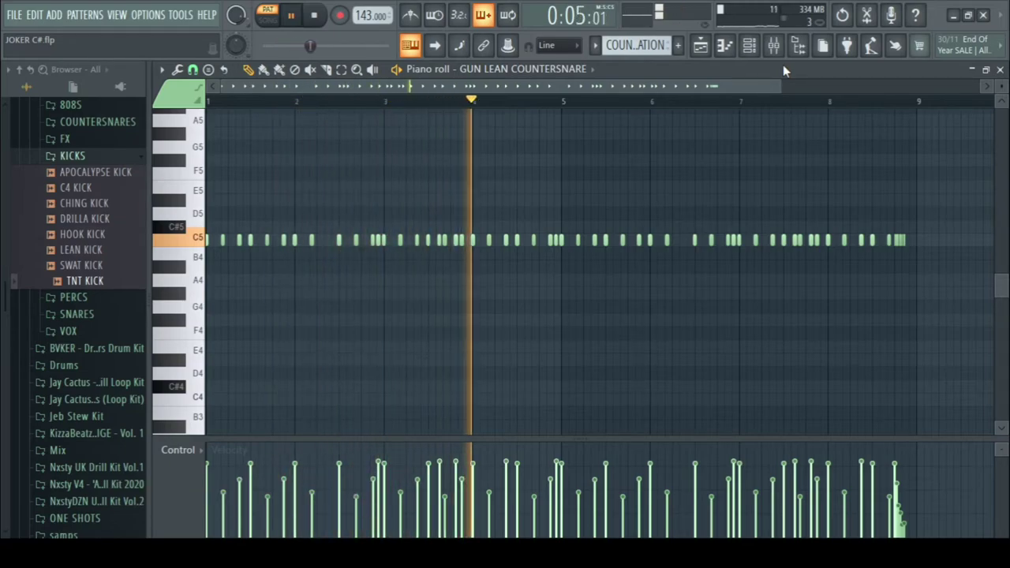
{"action": "left_click_drag", "start_coordinate": [781, 84], "coordinate": [813, 90]}
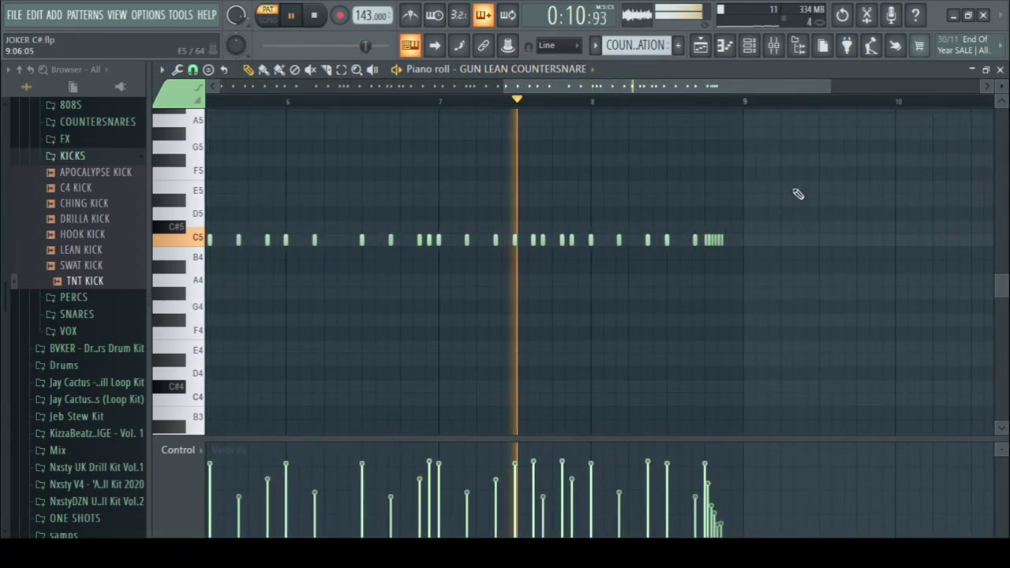
{"action": "key", "text": "space"}
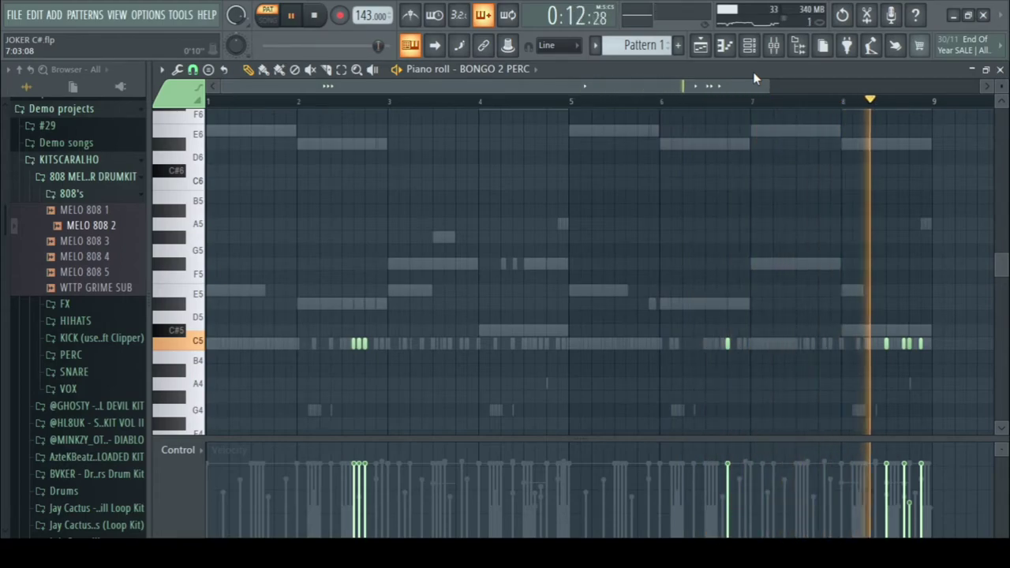
Play the low triangle and ghost perc notes in Pattern 1 and look through the AzteKBeatz drum kit folder in the browser.
{"action": "key", "text": "space"}
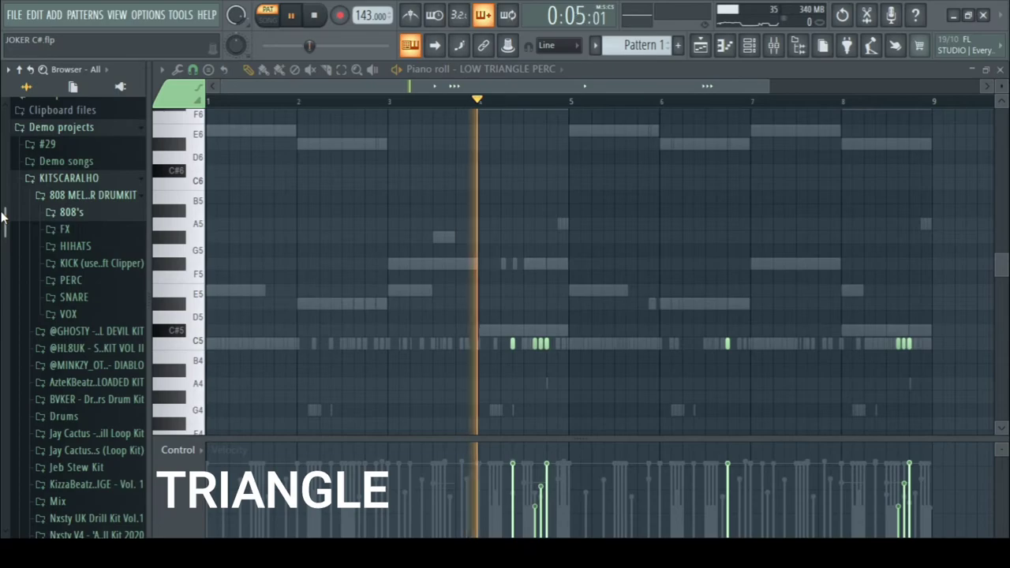
{"action": "left_click", "coordinate": [107, 383]}
{"action": "left_click", "coordinate": [107, 383]}
{"action": "left_click", "coordinate": [106, 383]}
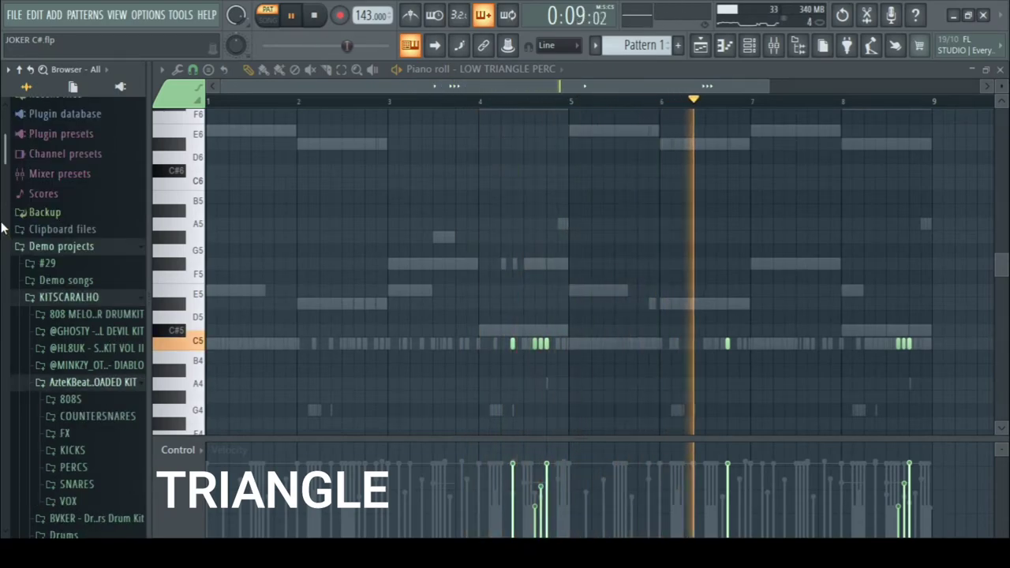
{"action": "left_click_drag", "start_coordinate": [3, 189], "coordinate": [4, 296]}
{"action": "key", "text": "space"}
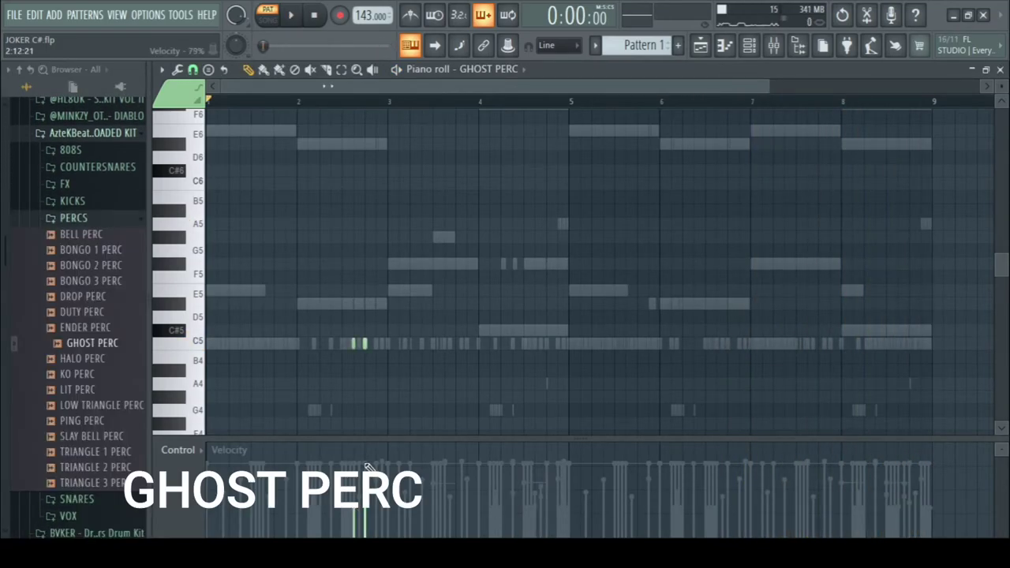
{"action": "key", "text": "space"}
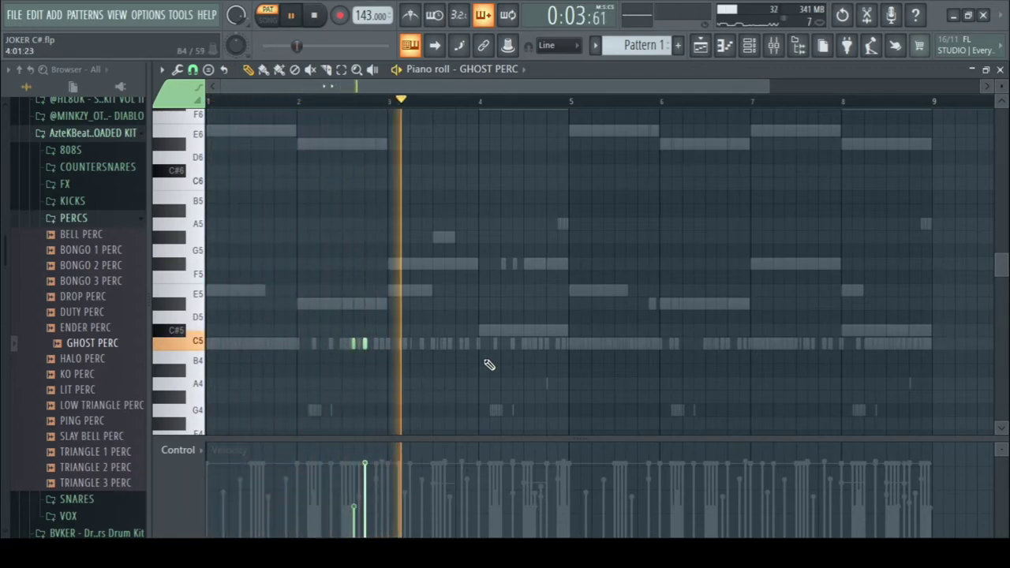
{"action": "key", "text": "space"}
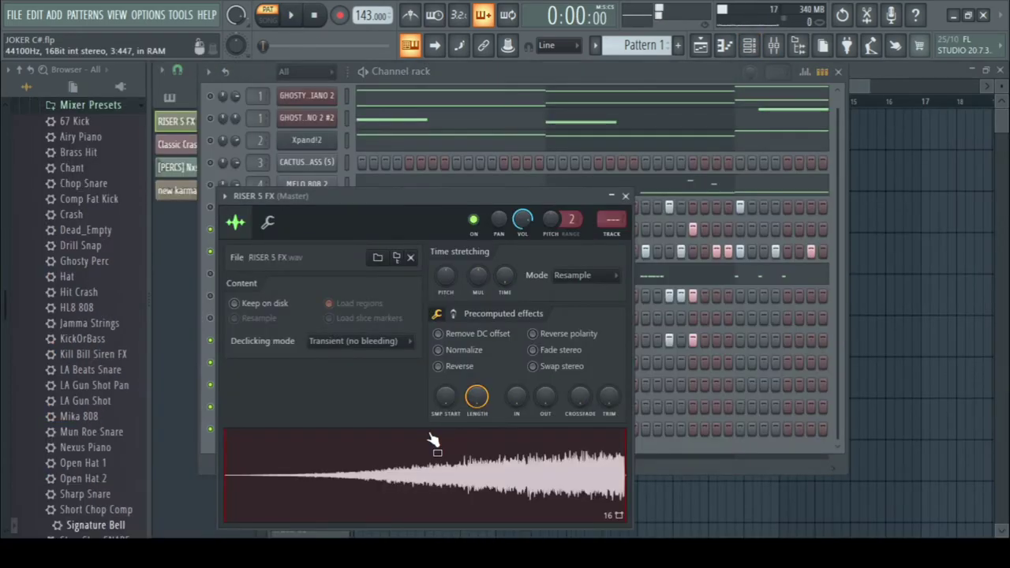
Locate the RISER 5 FX sample's folder in the browser and close the Classic Crash sample settings after viewing them.
{"action": "left_click", "coordinate": [400, 258]}
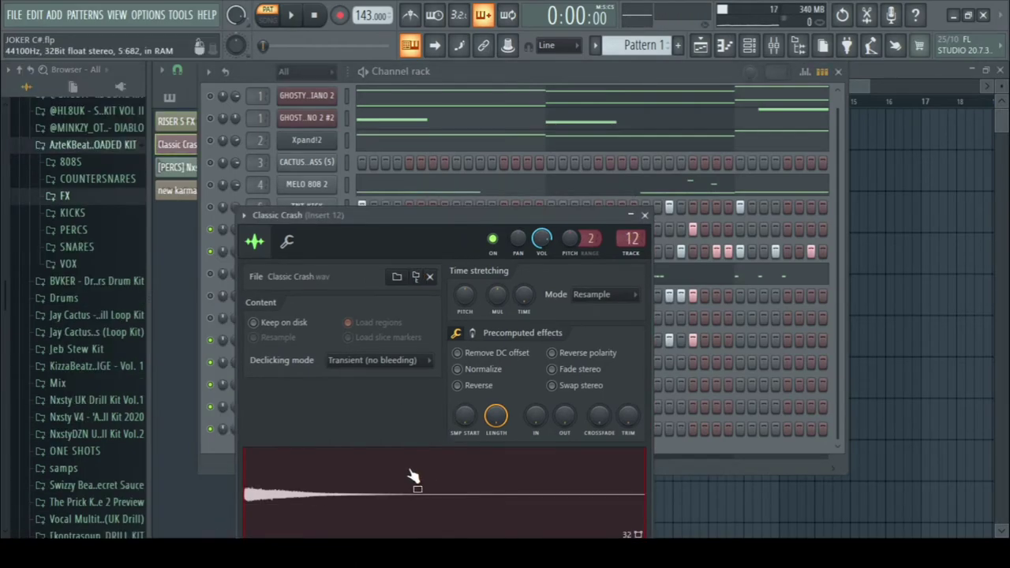
{"action": "left_click", "coordinate": [644, 215]}
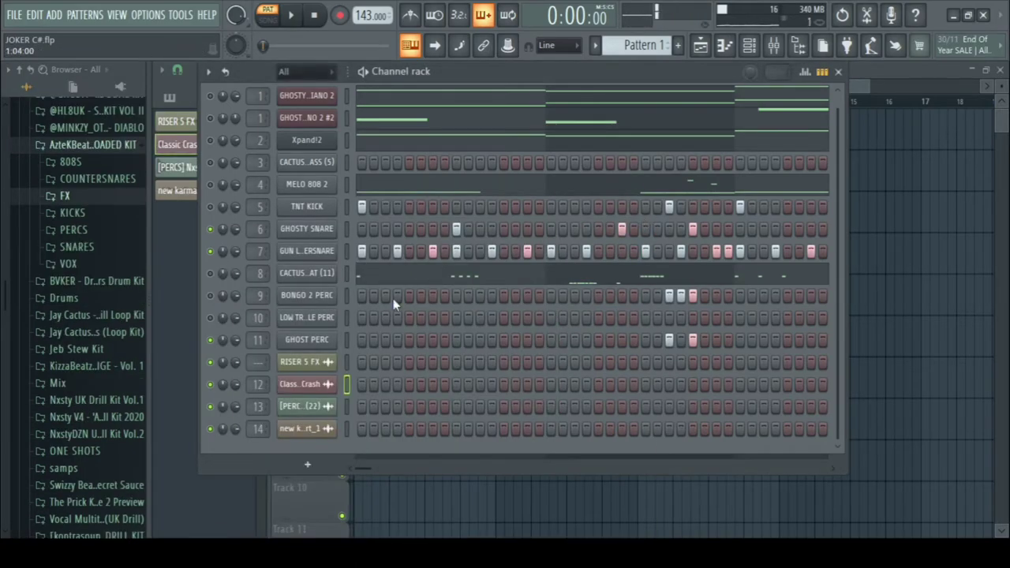
Examine the sampler settings of the Nxsty UK Drill Kit V2 (22) perc and the new karma - Part_1 sample.
{"action": "left_click", "coordinate": [304, 406]}
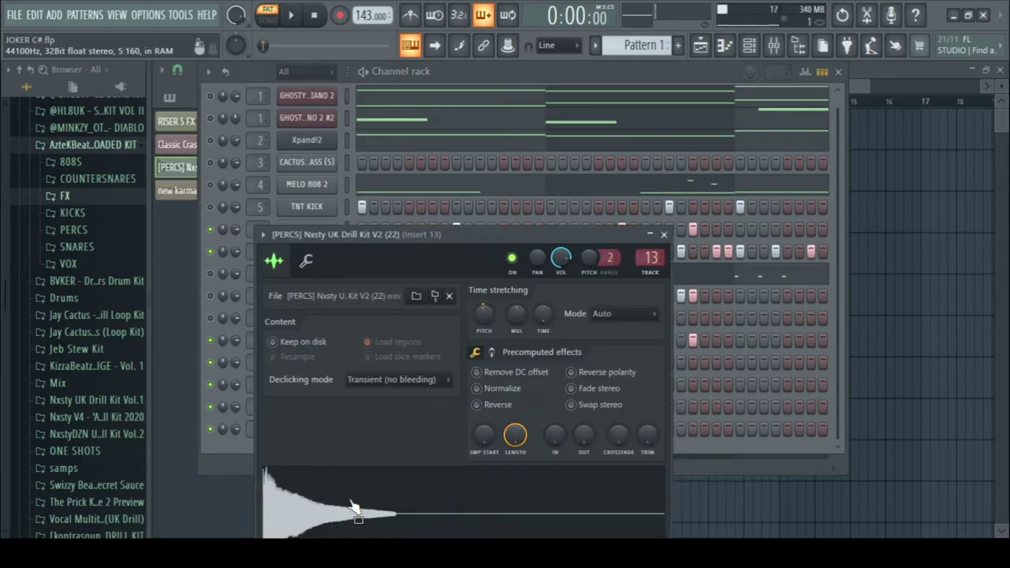
{"action": "left_click", "coordinate": [666, 235]}
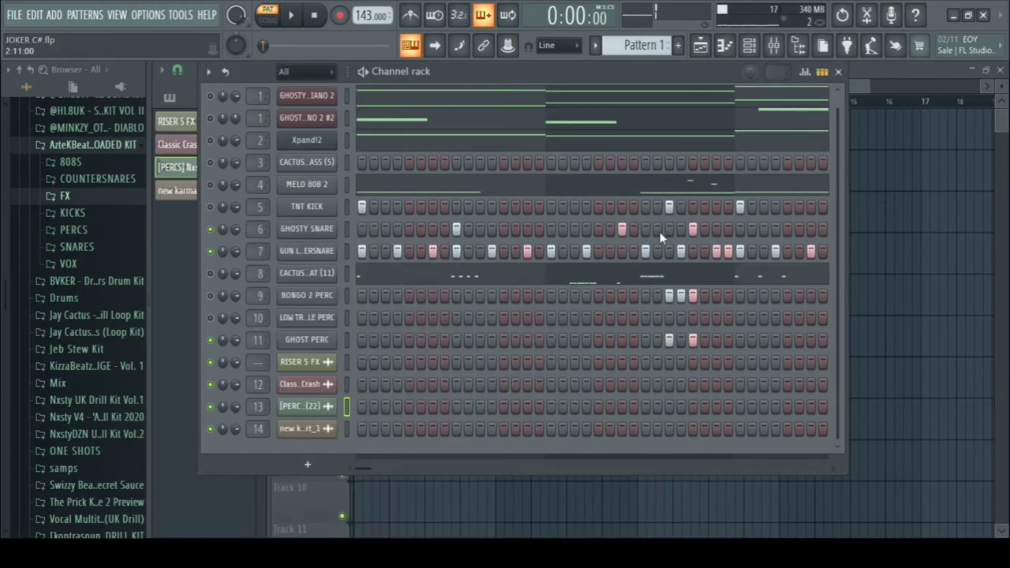
{"action": "left_click", "coordinate": [304, 429]}
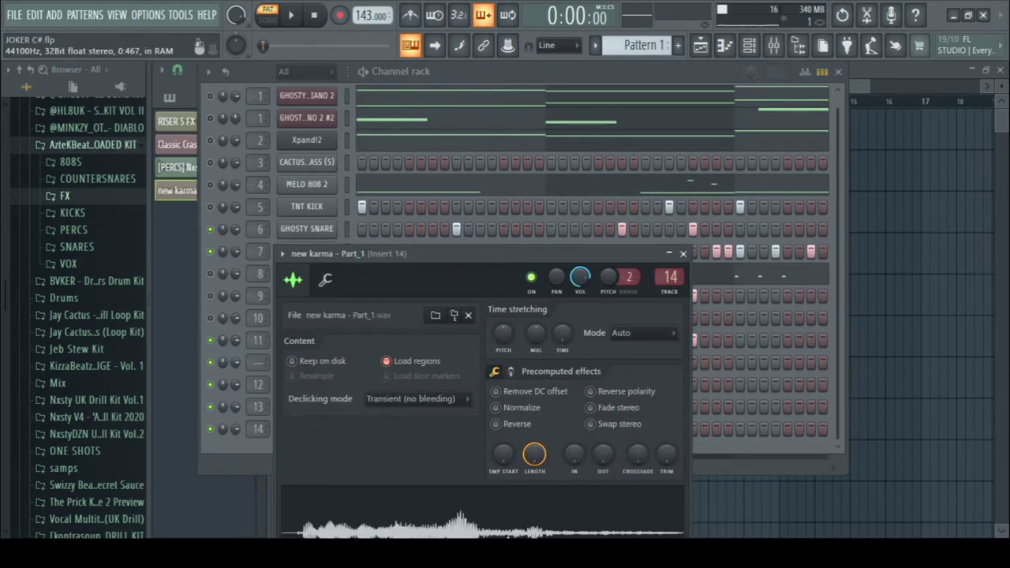
{"action": "left_click", "coordinate": [683, 254]}
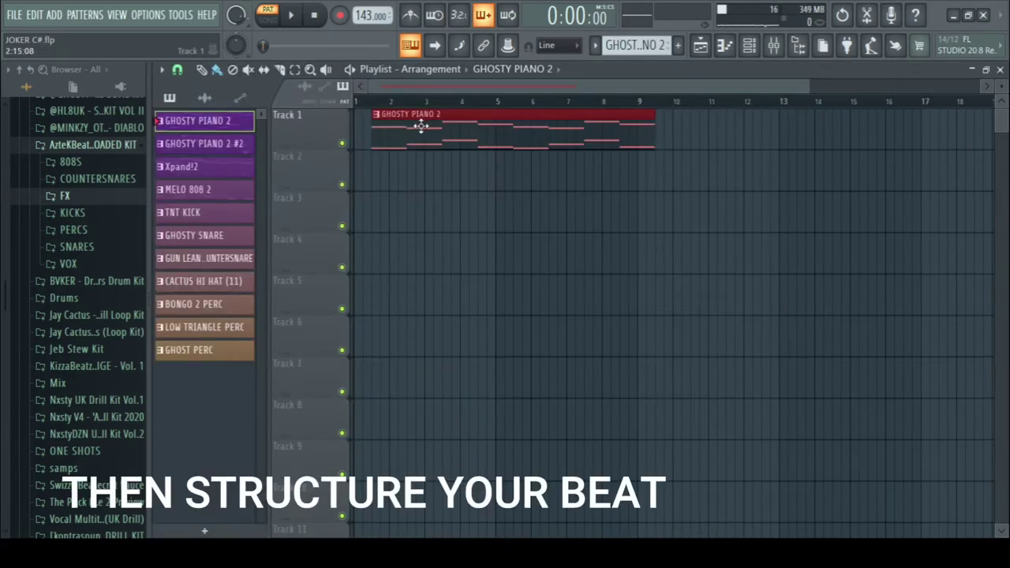
Paint back-to-back GHOSTY PIANO 2 clips on Track 1 of the playlist from bar 1 to the end of bar 80.
{"action": "scroll", "coordinate": [402, 88], "scroll_direction": "down", "scroll_amount": 3}
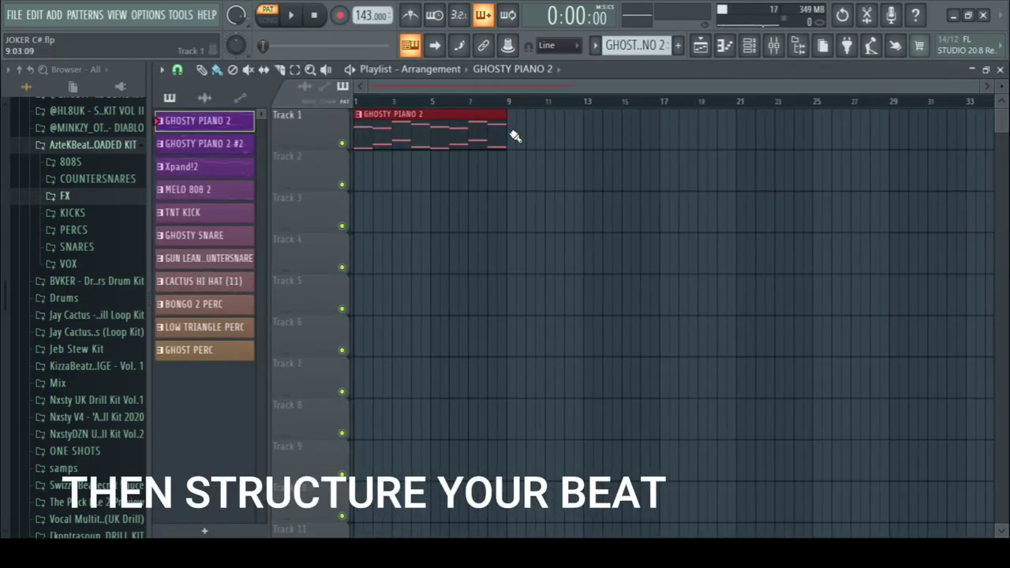
{"action": "left_click_drag", "start_coordinate": [515, 136], "coordinate": [868, 124]}
{"action": "left_click", "coordinate": [689, 89]}
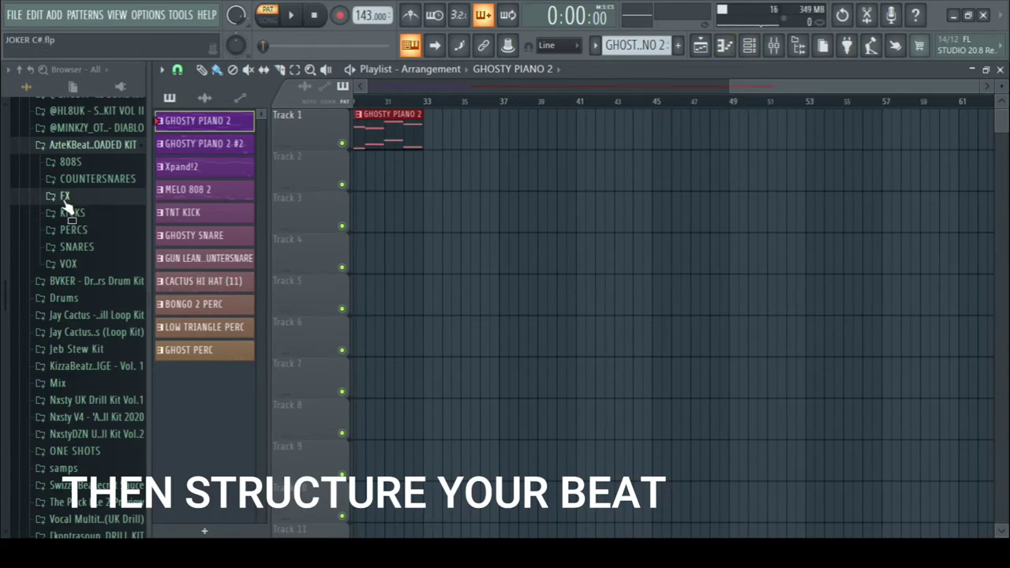
{"action": "left_click_drag", "start_coordinate": [729, 83], "coordinate": [360, 86]}
{"action": "left_click_drag", "start_coordinate": [692, 127], "coordinate": [875, 135]}
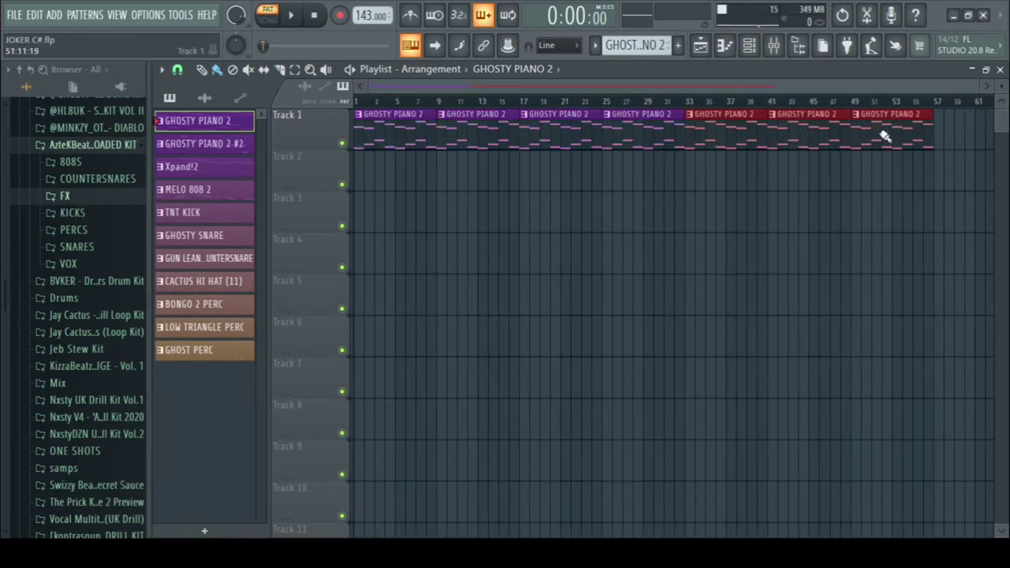
{"action": "left_click_drag", "start_coordinate": [595, 82], "coordinate": [809, 71]}
{"action": "left_click_drag", "start_coordinate": [680, 136], "coordinate": [874, 124]}
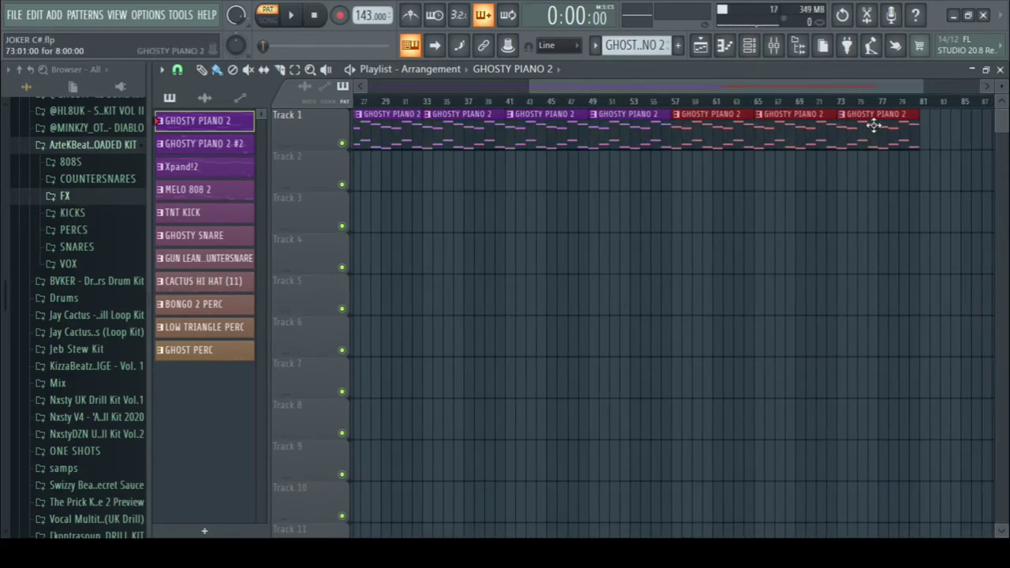
{"action": "left_click_drag", "start_coordinate": [525, 82], "coordinate": [356, 84]}
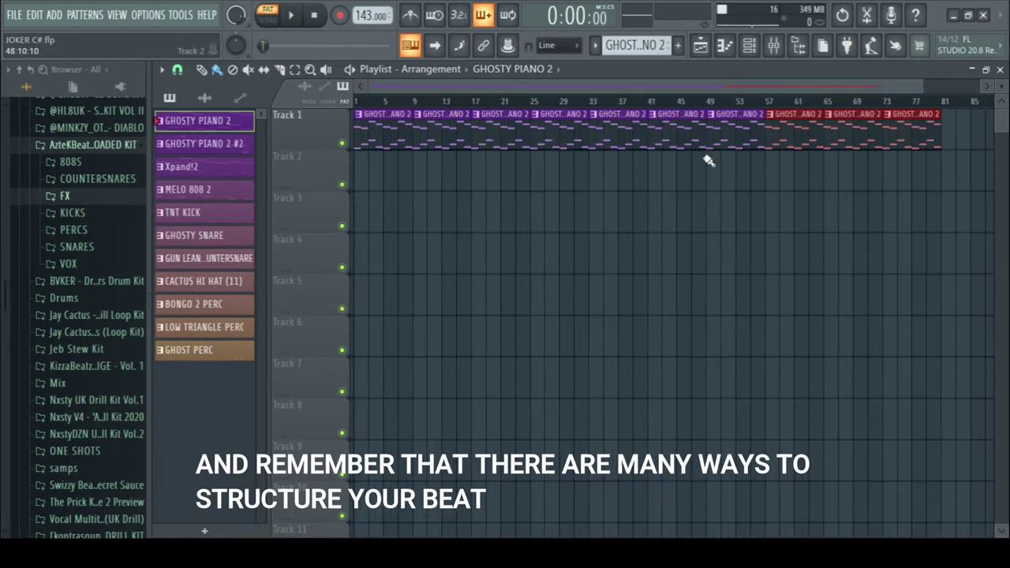
Place an Xpand!2 clip at bar 1 of Track 3 and undo the last clip change.
{"action": "left_click", "coordinate": [196, 162]}
{"action": "left_click", "coordinate": [360, 212]}
{"action": "left_click_drag", "start_coordinate": [357, 211], "coordinate": [387, 221]}
{"action": "key", "text": "ctrl+z"}
Check the Xpand!2 pattern's notes through the channel rack and return to the playlist.
{"action": "left_click", "coordinate": [750, 47]}
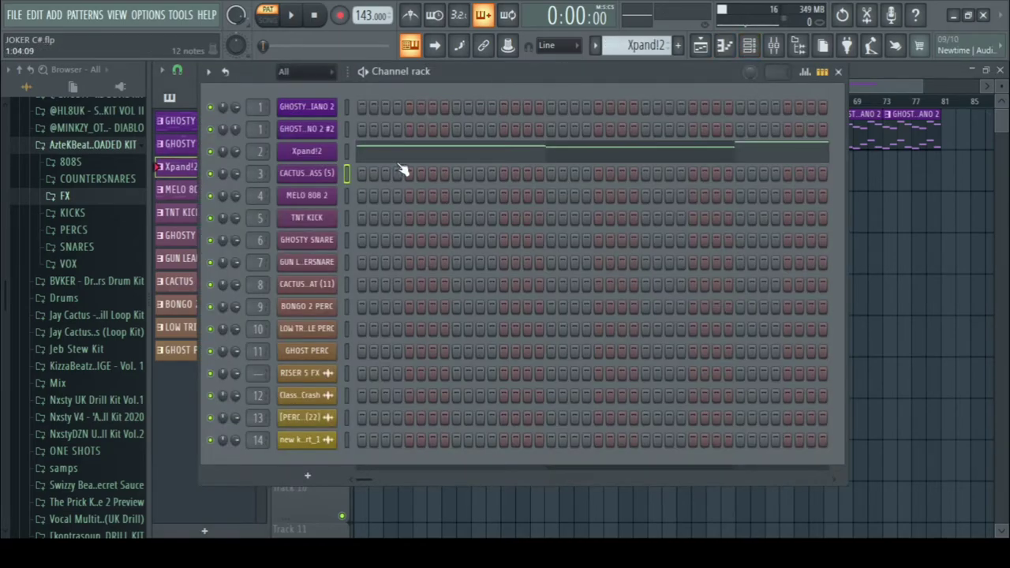
{"action": "left_click", "coordinate": [397, 162]}
{"action": "right_click", "coordinate": [532, 269]}
{"action": "left_click_drag", "start_coordinate": [1002, 266], "coordinate": [1002, 237]}
{"action": "left_click", "coordinate": [1000, 70]}
{"action": "right_click", "coordinate": [873, 277]}
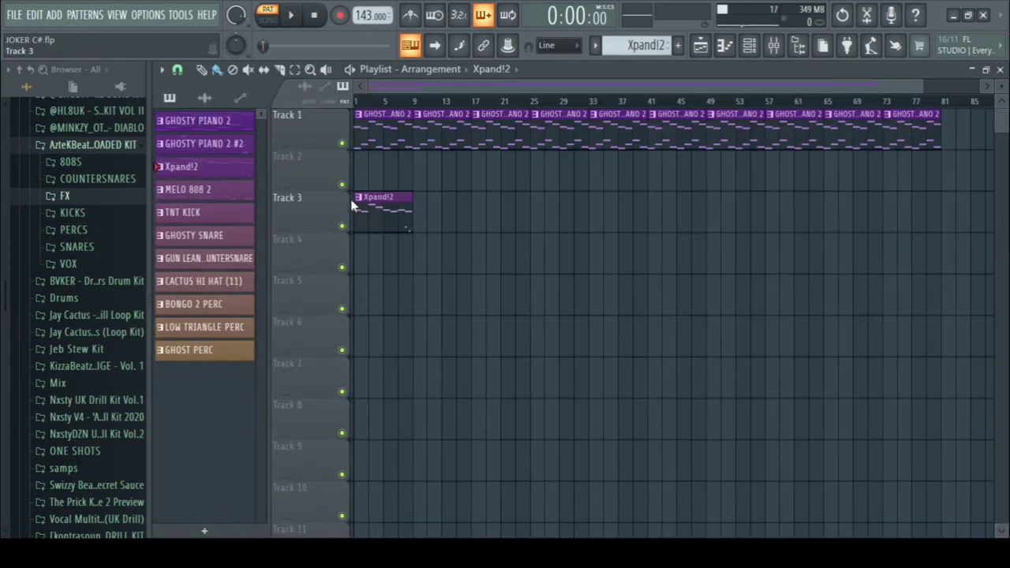
Lay out Xpand!2 clips on Track 3 over bars 5–16, 33–48 and 57–80, with the first clip starting at bar 5.
{"action": "left_click_drag", "start_coordinate": [364, 214], "coordinate": [467, 222]}
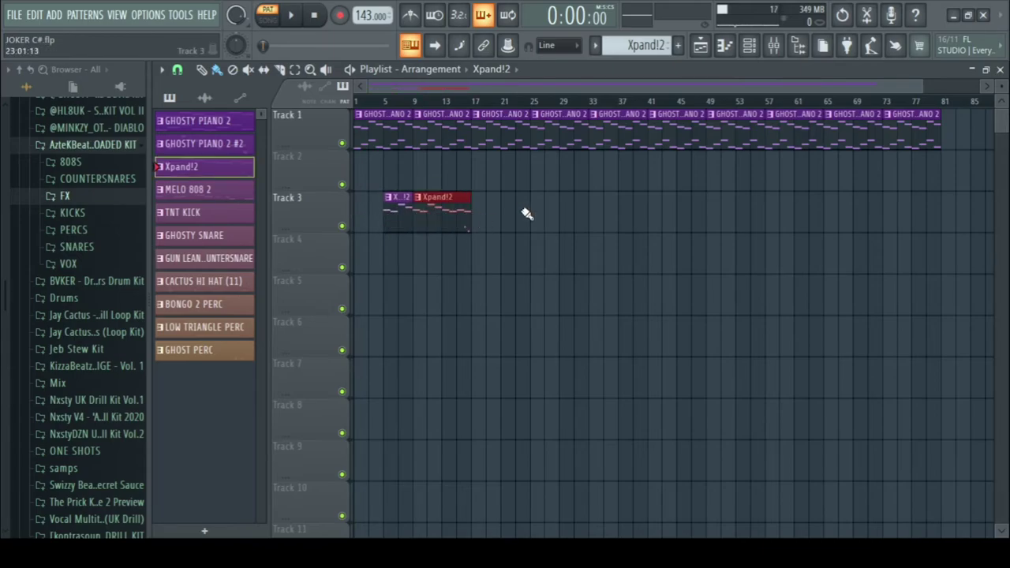
{"action": "left_click_drag", "start_coordinate": [588, 221], "coordinate": [684, 224]}
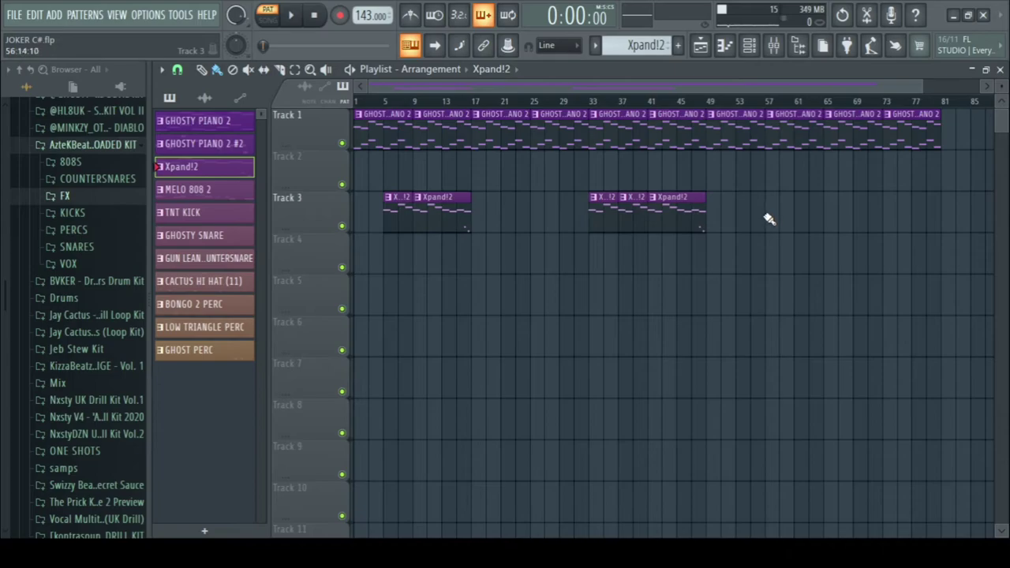
{"action": "left_click_drag", "start_coordinate": [769, 219], "coordinate": [900, 218]}
{"action": "left_click_drag", "start_coordinate": [604, 86], "coordinate": [737, 86]}
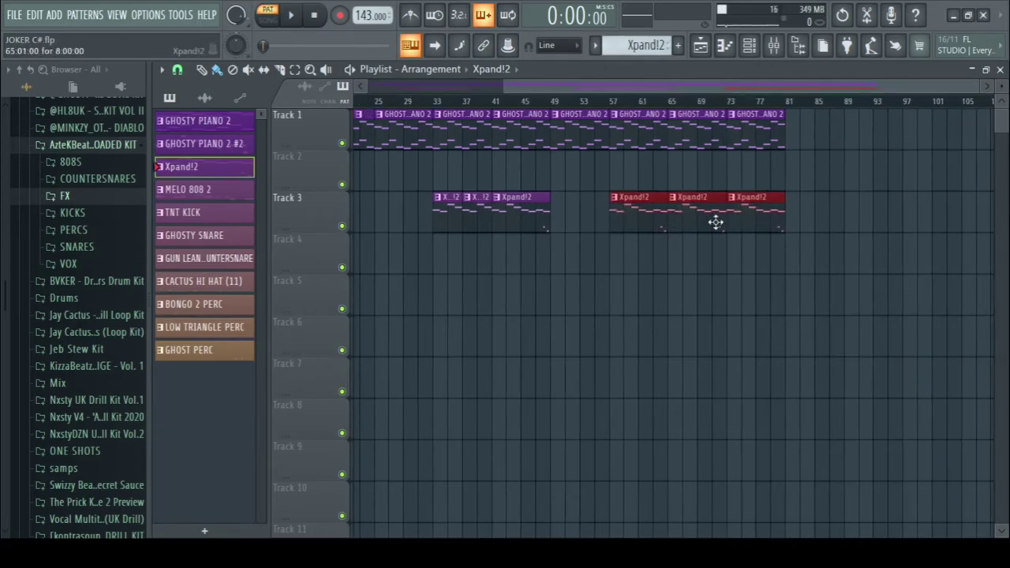
Trim the Xpand!2 clip at bar 65 to start at bar 69 and add Xpand!2 clips at bars 81 and 89.
{"action": "mouse_move", "coordinate": [672, 217]}
{"action": "left_mouse_down"}
{"action": "mouse_move", "coordinate": [684, 221]}
{"action": "mouse_move", "coordinate": [675, 220]}
{"action": "left_mouse_up"}
{"action": "left_click", "coordinate": [685, 245], "text": "ctrl"}
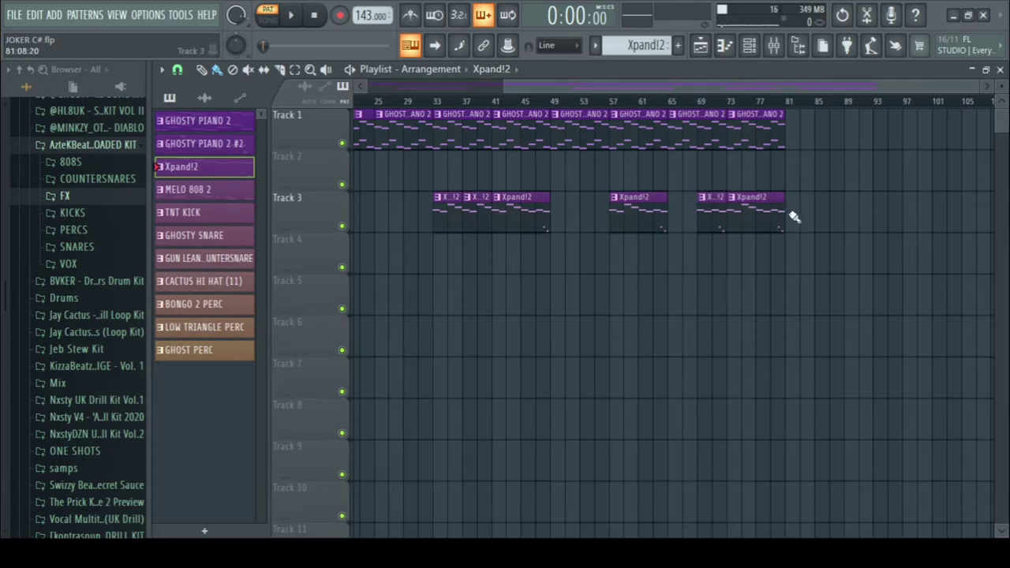
{"action": "left_click_drag", "start_coordinate": [790, 211], "coordinate": [878, 213]}
{"action": "right_click", "coordinate": [836, 211]}
{"action": "right_click", "coordinate": [821, 219]}
{"action": "left_click", "coordinate": [786, 219]}
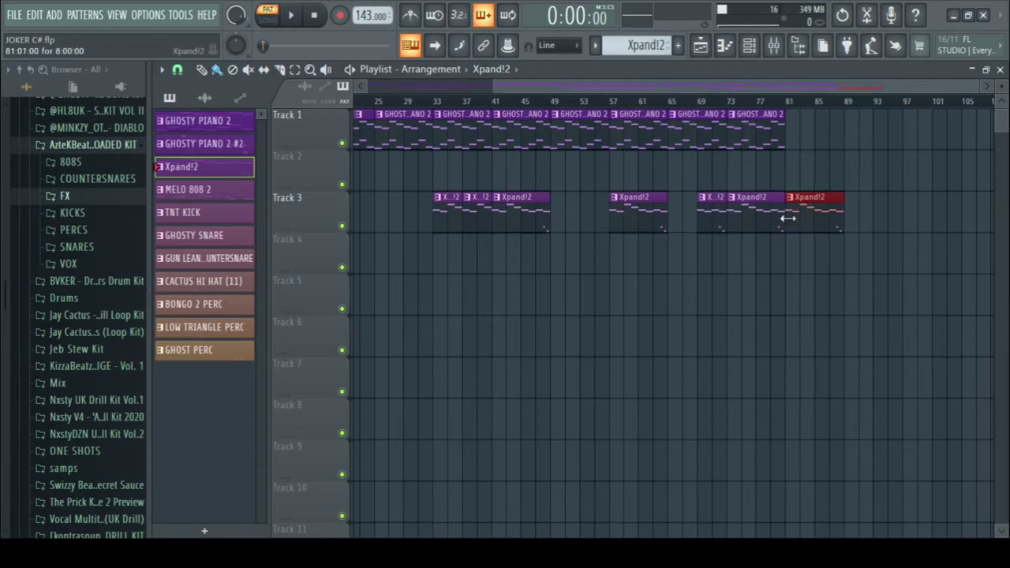
{"action": "left_click", "coordinate": [851, 224]}
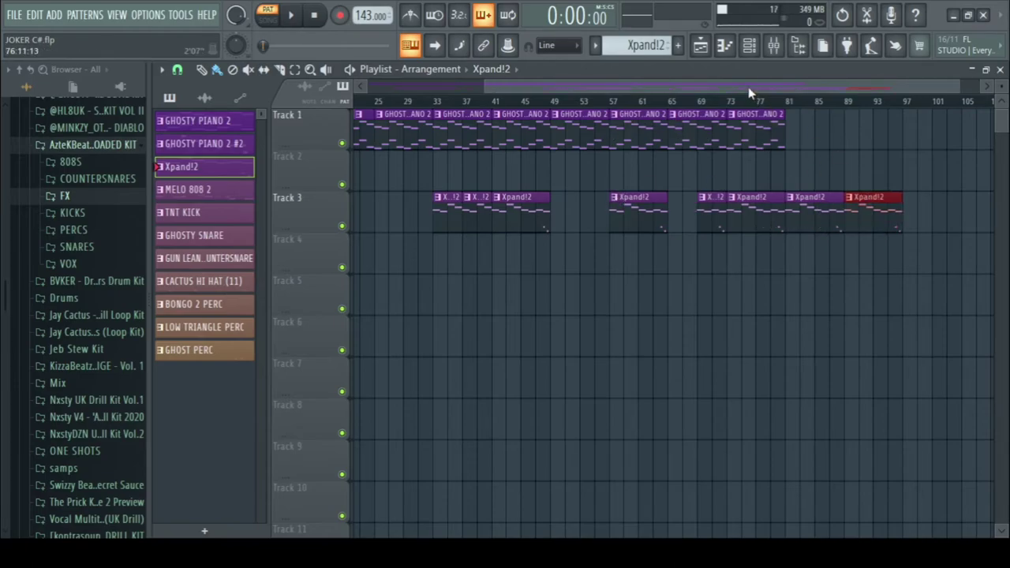
Extend the GHOSTY PIANO 2 clips on Track 1 from bar 81 to the end of bar 112.
{"action": "left_click_drag", "start_coordinate": [753, 92], "coordinate": [838, 94]}
{"action": "left_click", "coordinate": [650, 120]}
{"action": "left_click", "coordinate": [794, 131]}
{"action": "left_click", "coordinate": [852, 131]}
{"action": "left_click", "coordinate": [850, 97]}
{"action": "left_click_drag", "start_coordinate": [884, 139], "coordinate": [877, 140]}
{"action": "left_click", "coordinate": [726, 132]}
{"action": "left_click", "coordinate": [669, 137]}
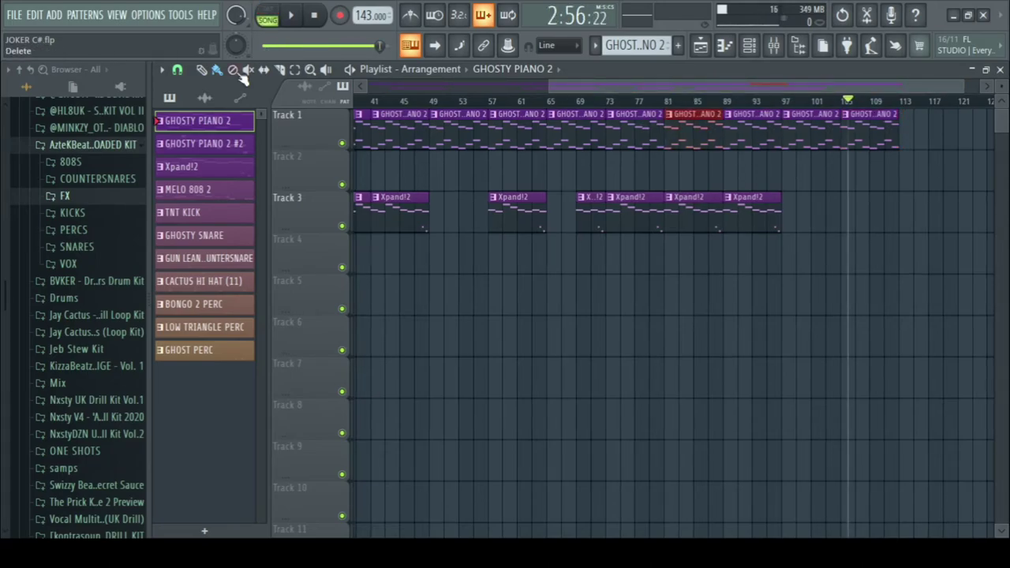
Place GHOSTY PIANO 2 #2 clips on Track 2: four-bar clips at bars 9, 13 and 29, and eight-bar clips at bars 33 and 41.
{"action": "left_click", "coordinate": [386, 85]}
{"action": "left_click", "coordinate": [204, 143]}
{"action": "left_click", "coordinate": [418, 169]}
{"action": "left_click", "coordinate": [454, 176]}
{"action": "left_click", "coordinate": [592, 170]}
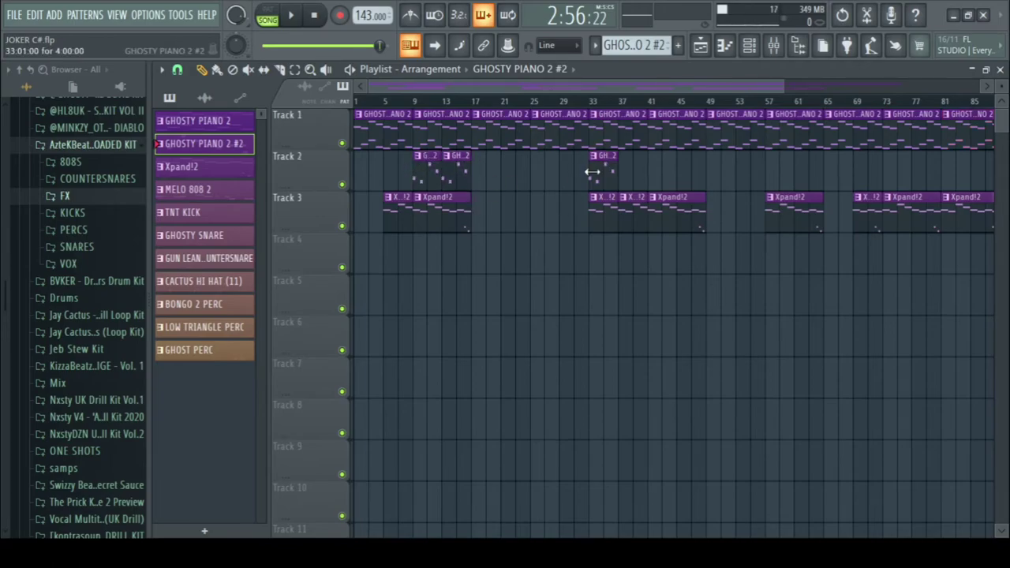
{"action": "left_click_drag", "start_coordinate": [602, 178], "coordinate": [571, 184]}
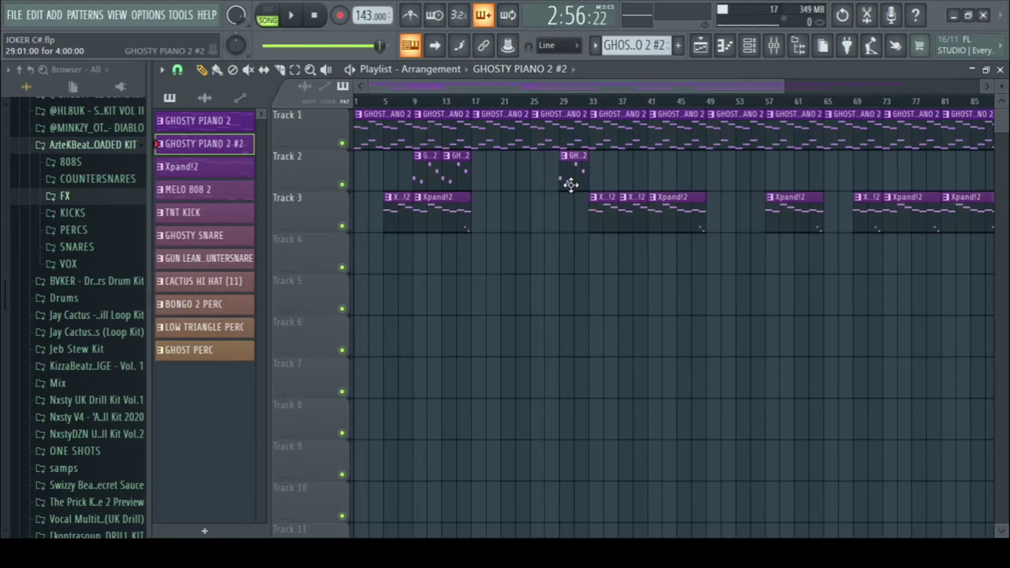
{"action": "left_click", "coordinate": [589, 182]}
{"action": "left_click", "coordinate": [653, 186]}
Add GHOSTY PIANO 2 #2 clips on Track 2 at bars 49, 65, 73, 89 and 97, and delete the one at bar 33.
{"action": "scroll", "coordinate": [525, 90], "scroll_direction": "right", "scroll_amount": 4}
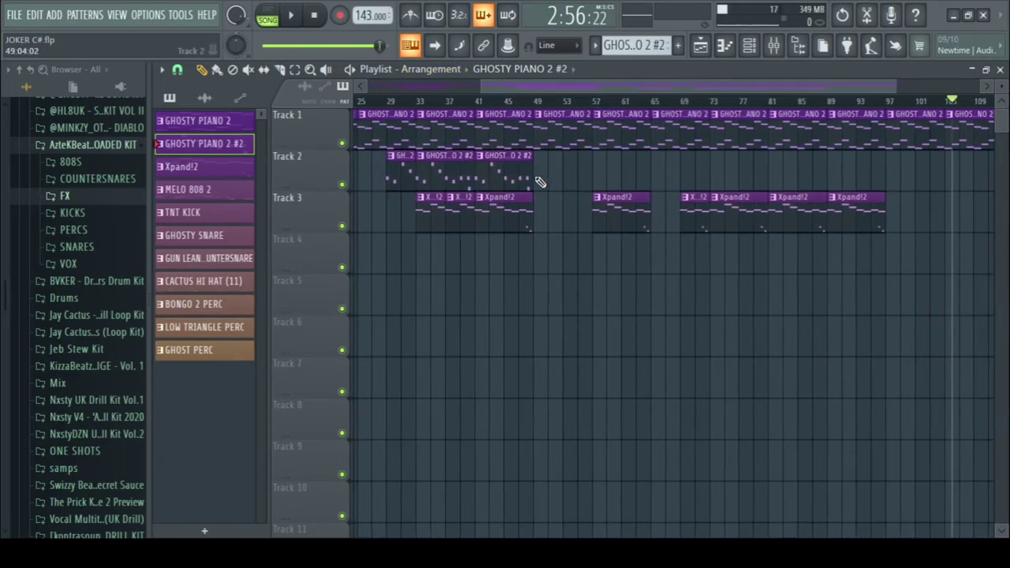
{"action": "left_click", "coordinate": [536, 180]}
{"action": "left_click", "coordinate": [655, 171]}
{"action": "left_click", "coordinate": [713, 176]}
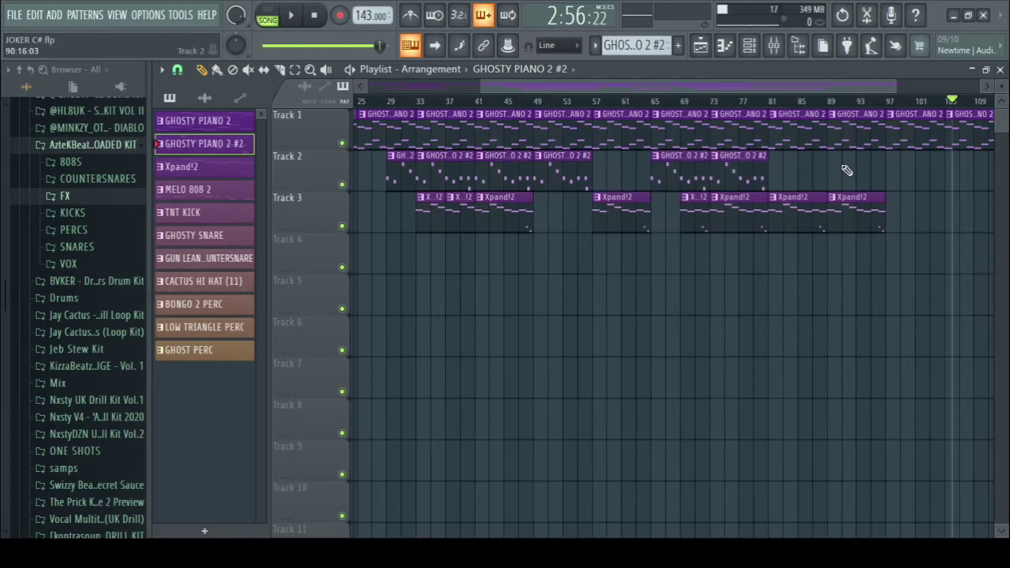
{"action": "left_click", "coordinate": [890, 172]}
{"action": "scroll", "coordinate": [545, 95], "scroll_direction": "right", "scroll_amount": 4}
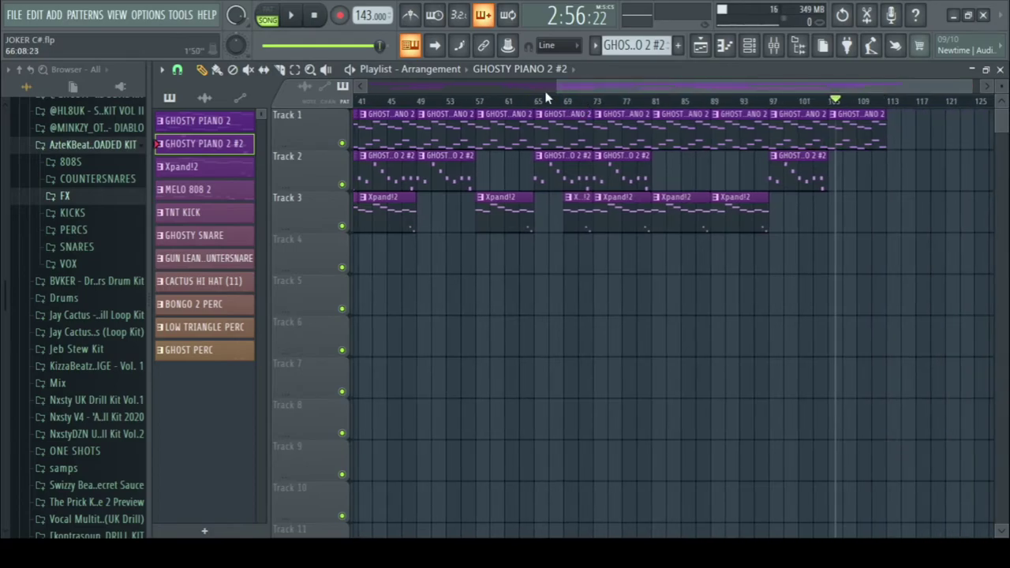
{"action": "left_click_drag", "start_coordinate": [523, 85], "coordinate": [368, 84]}
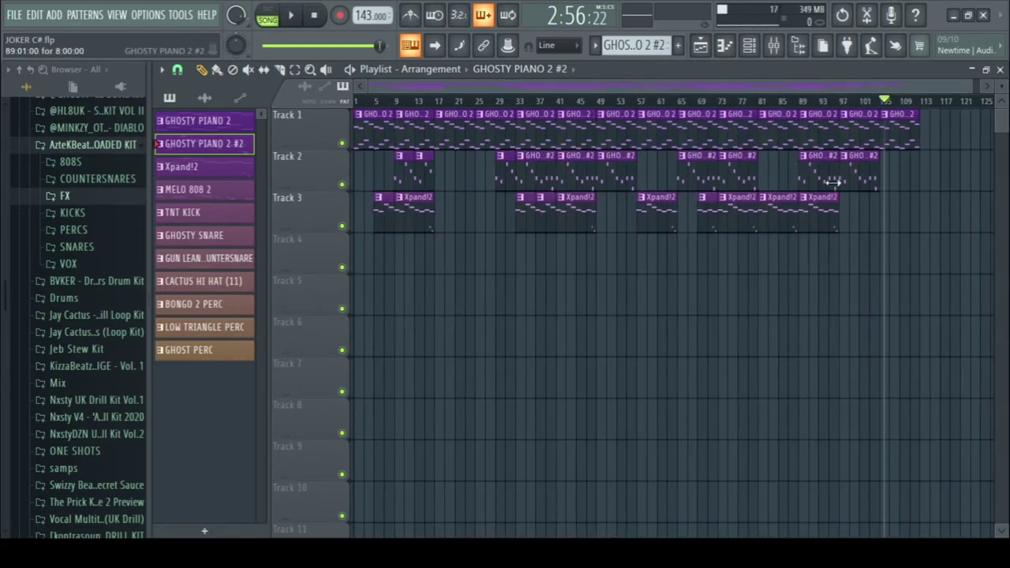
{"action": "right_click", "coordinate": [533, 169]}
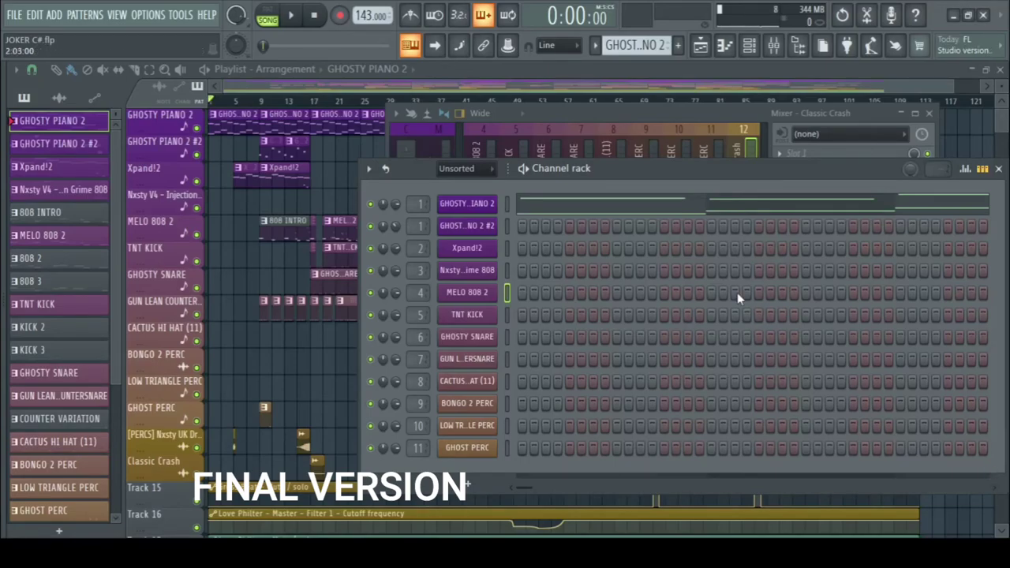
Bring the mixer forward and examine the volume levels and the Master track's effect chain.
{"action": "left_click", "coordinate": [790, 116]}
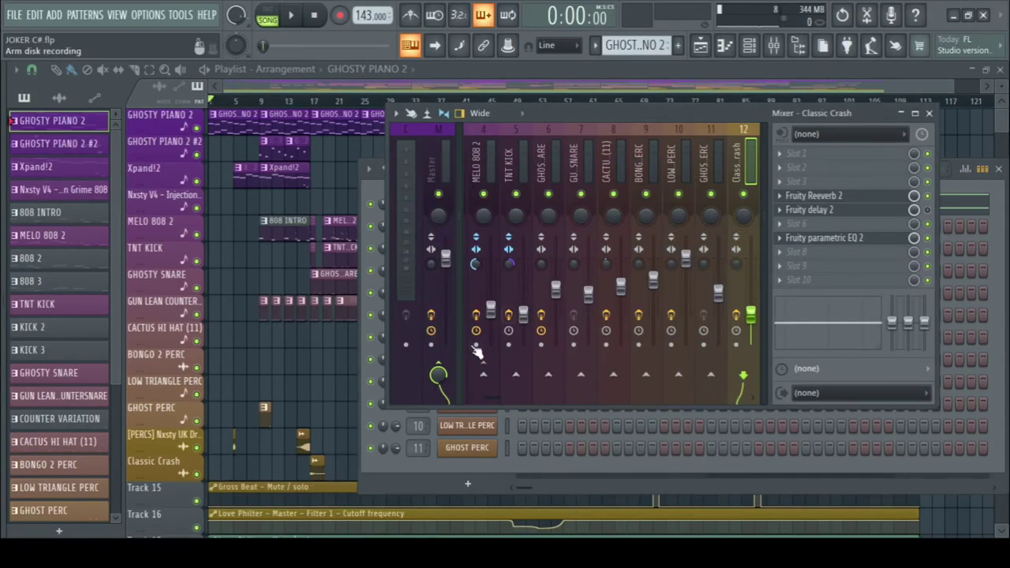
{"action": "left_click_drag", "start_coordinate": [496, 399], "coordinate": [470, 399]}
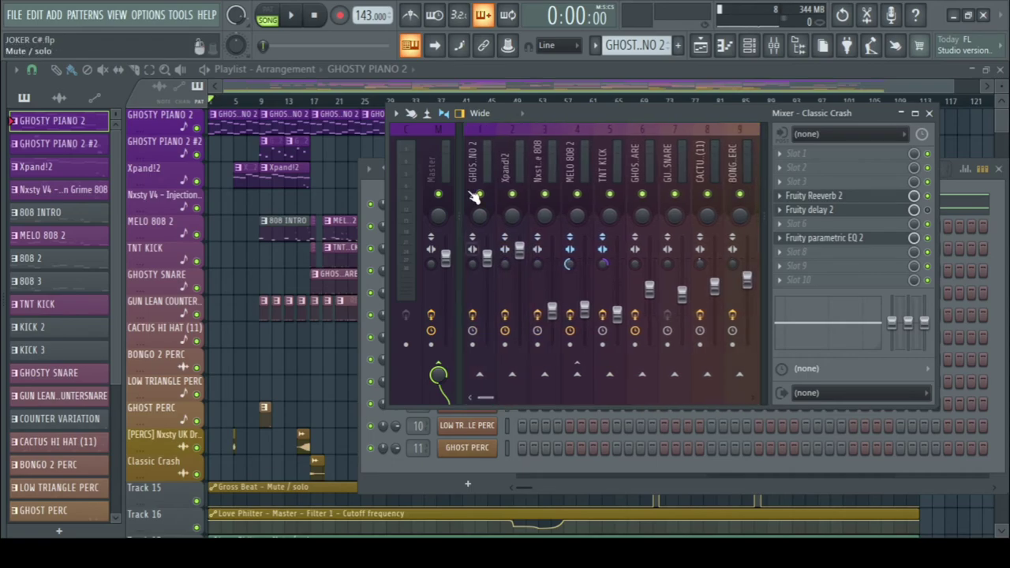
{"action": "left_click", "coordinate": [441, 175]}
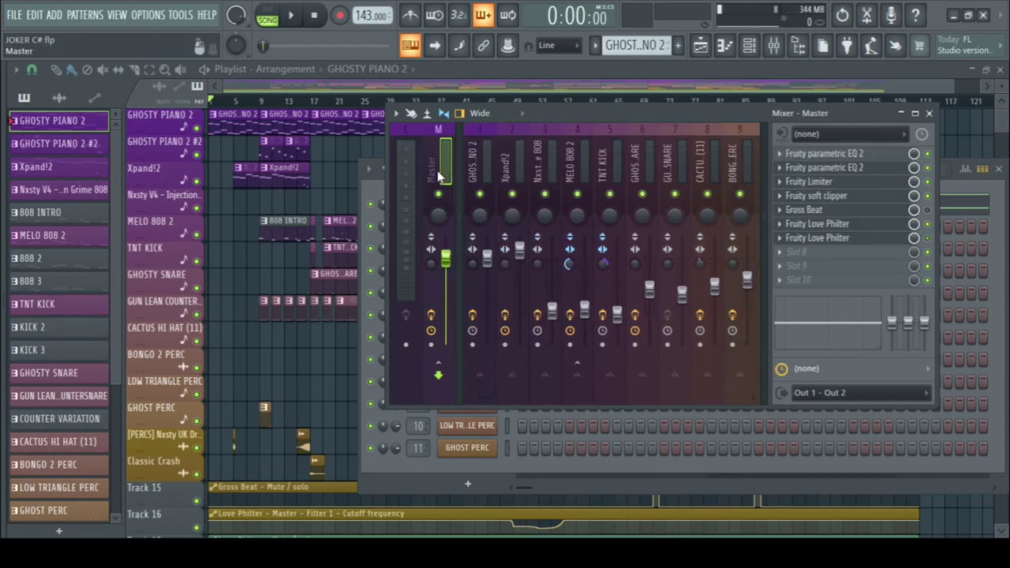
Close the channel rack and mixer to reveal the full arrangement and play the song from the start.
{"action": "left_click", "coordinate": [1000, 170]}
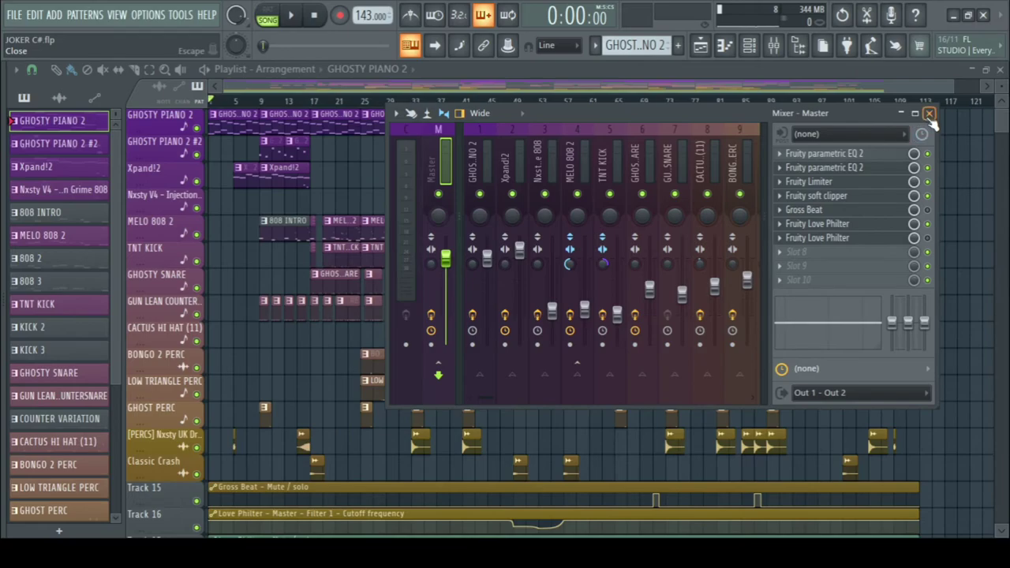
{"action": "left_click", "coordinate": [930, 114]}
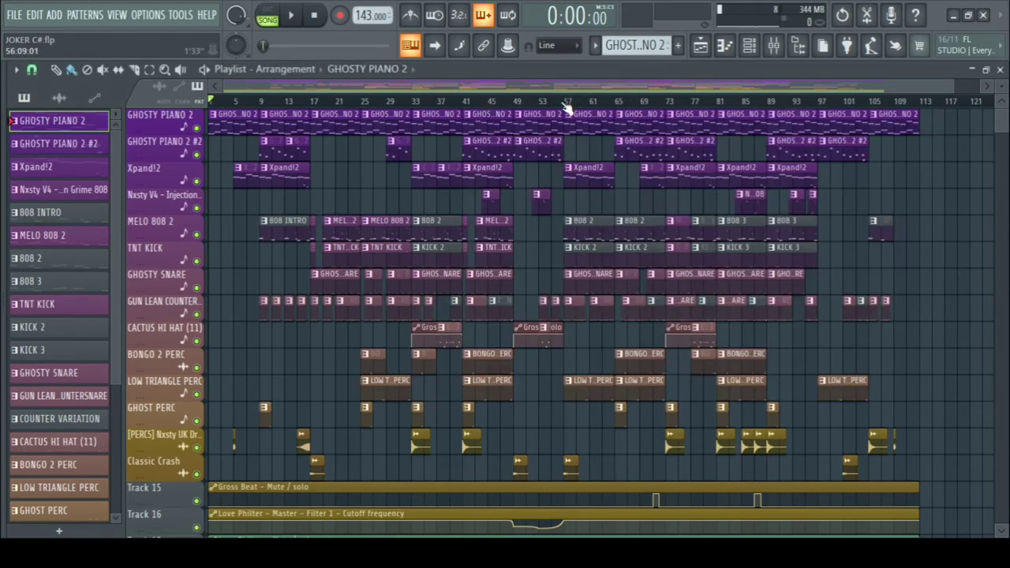
{"action": "left_click", "coordinate": [294, 18]}
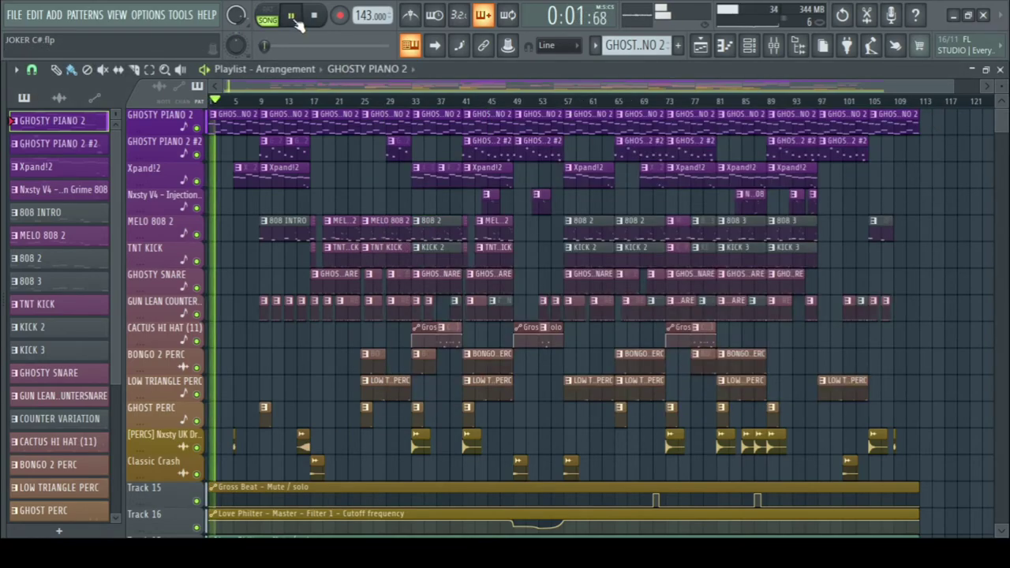